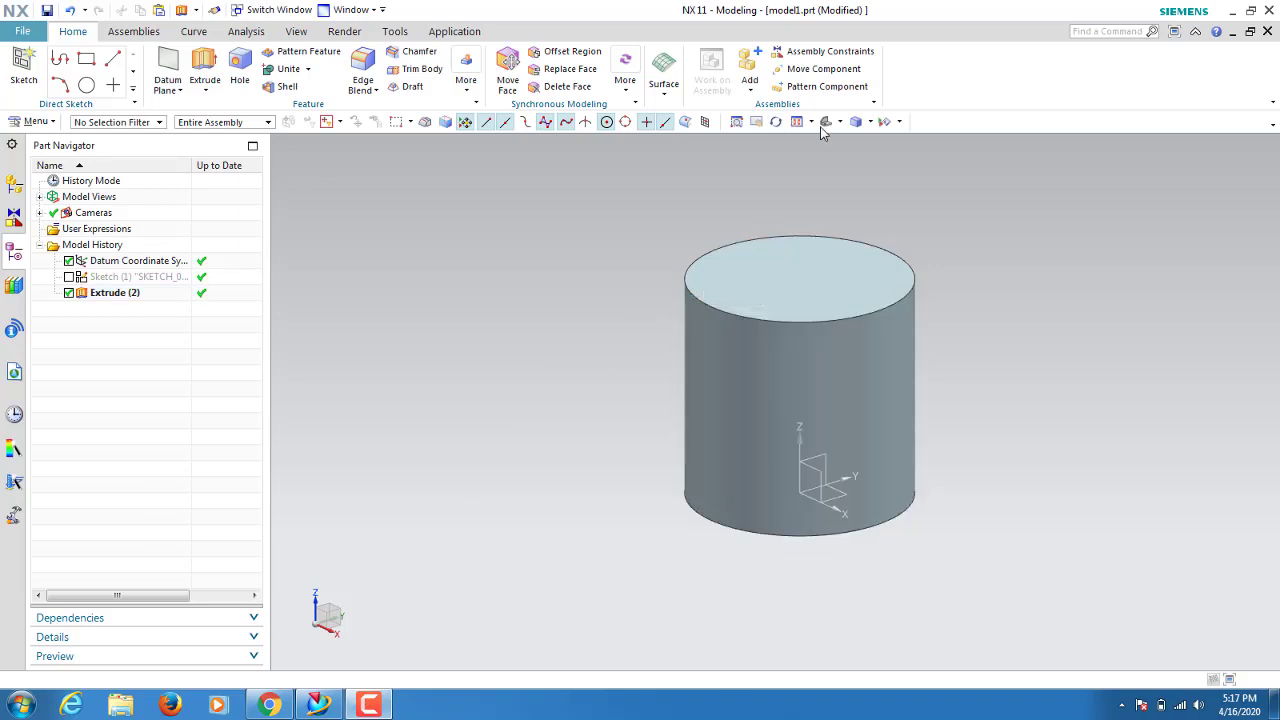
- Check the extruded cylinder, then bring up the full Menu command list to reach Detail Feature
left_click(805, 250)
left_click(820, 202)
scroll(787, 205, "up", 2)
scroll(787, 205, "down", 1)
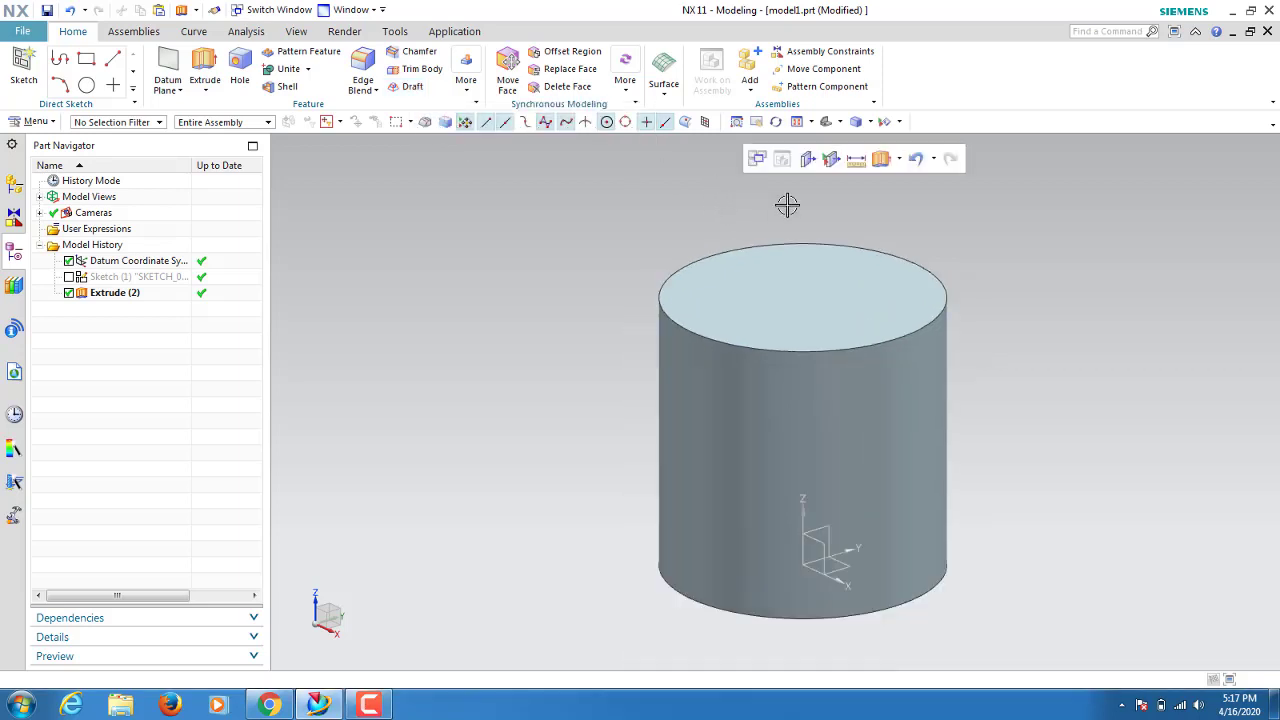
left_click(36, 121)
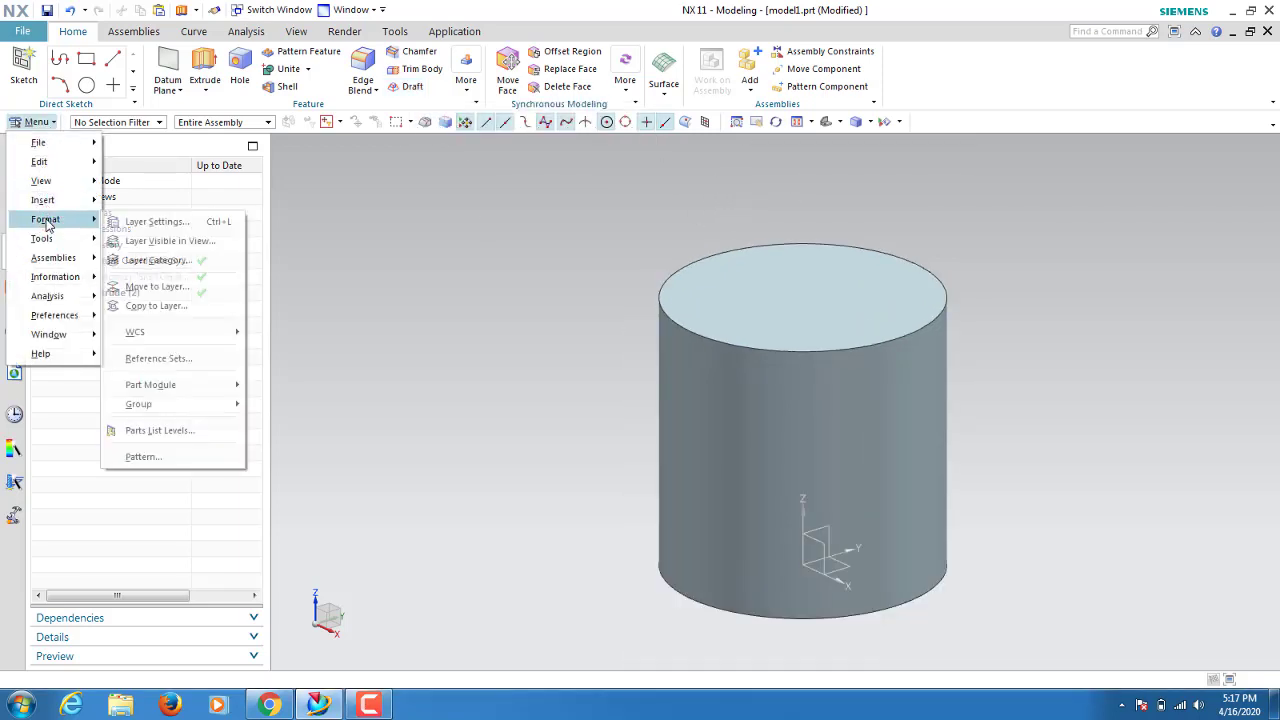
mouse_move(42, 200)
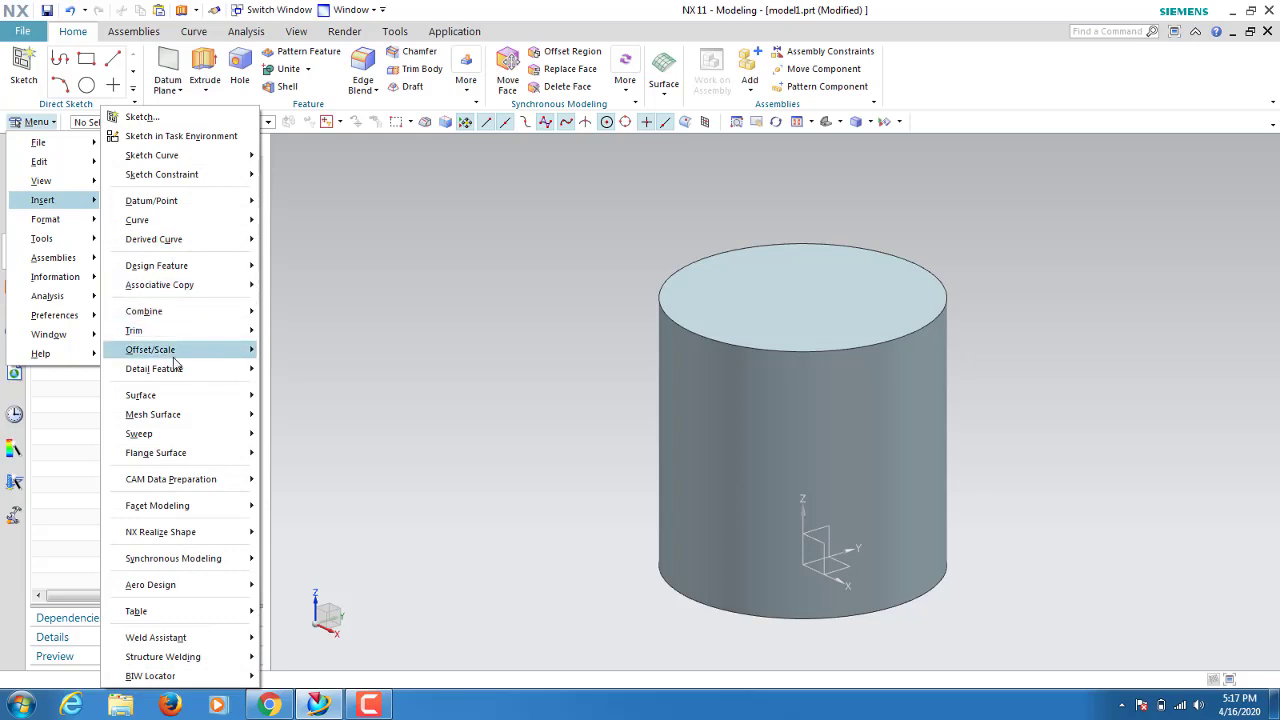
mouse_move(154, 369)
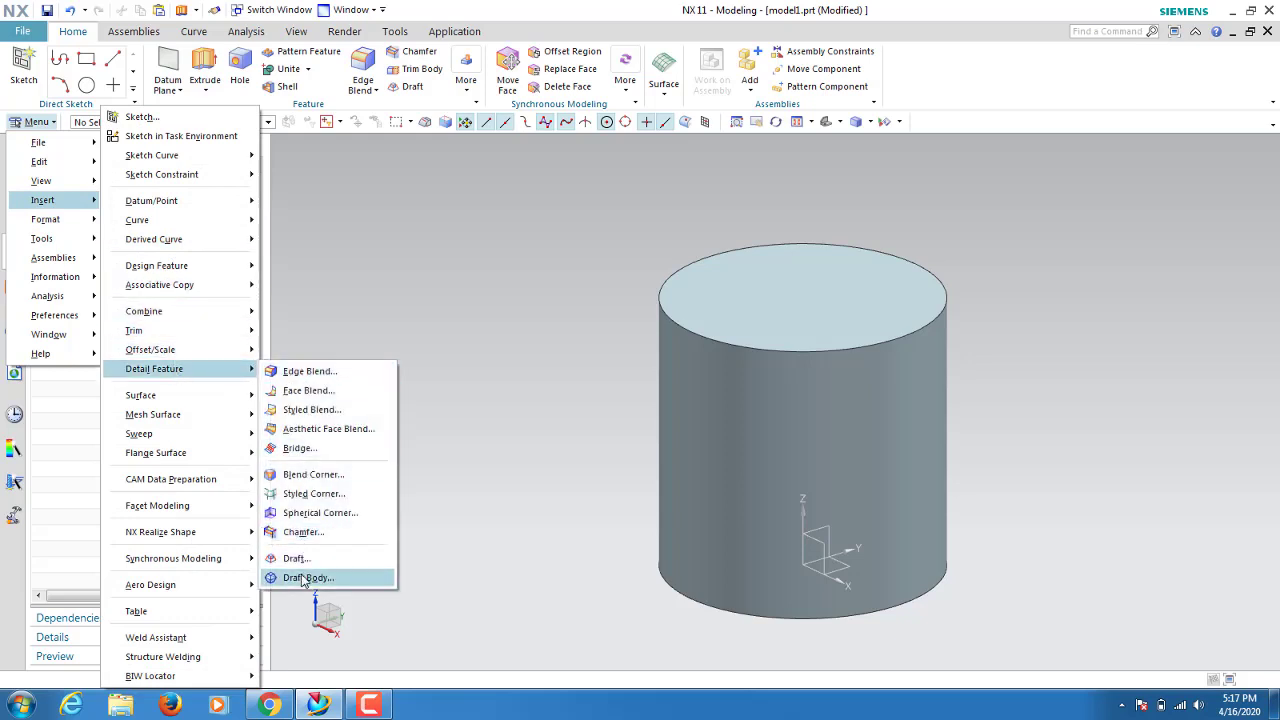
- Start a new Draft Body and leave its type on Edge
left_click(305, 577)
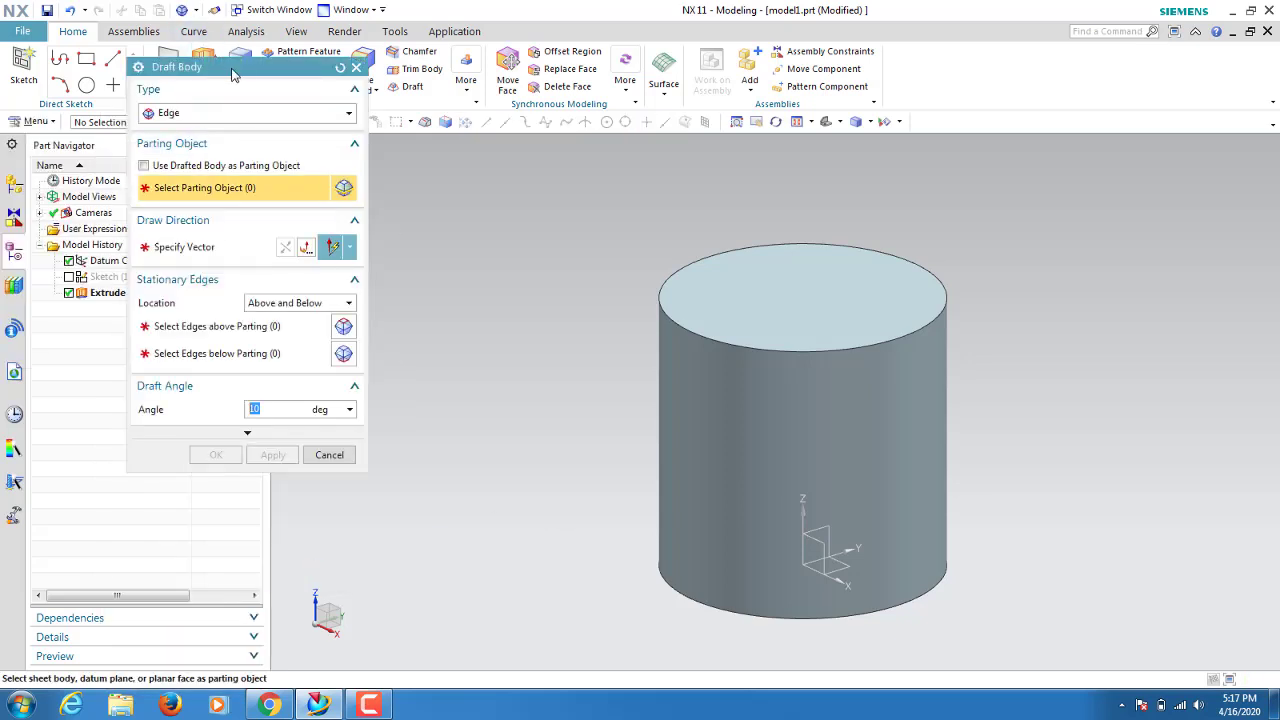
mouse_move(390, 190)
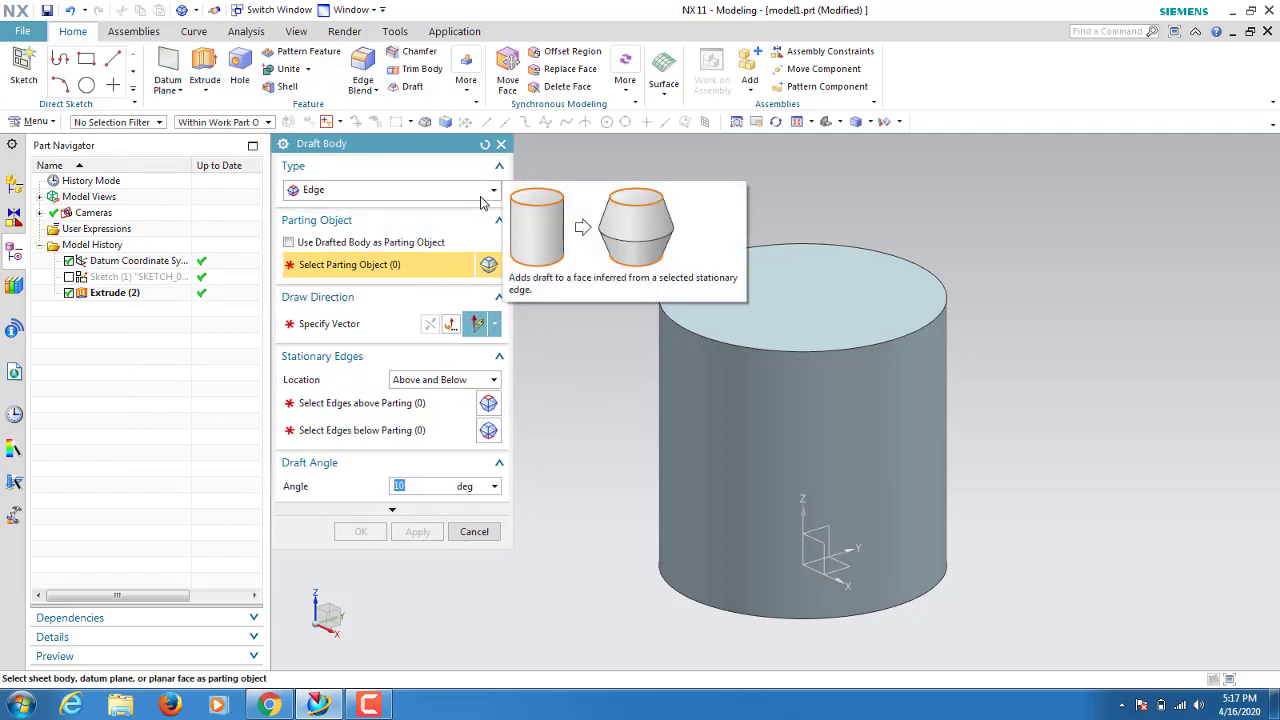
left_click(492, 192)
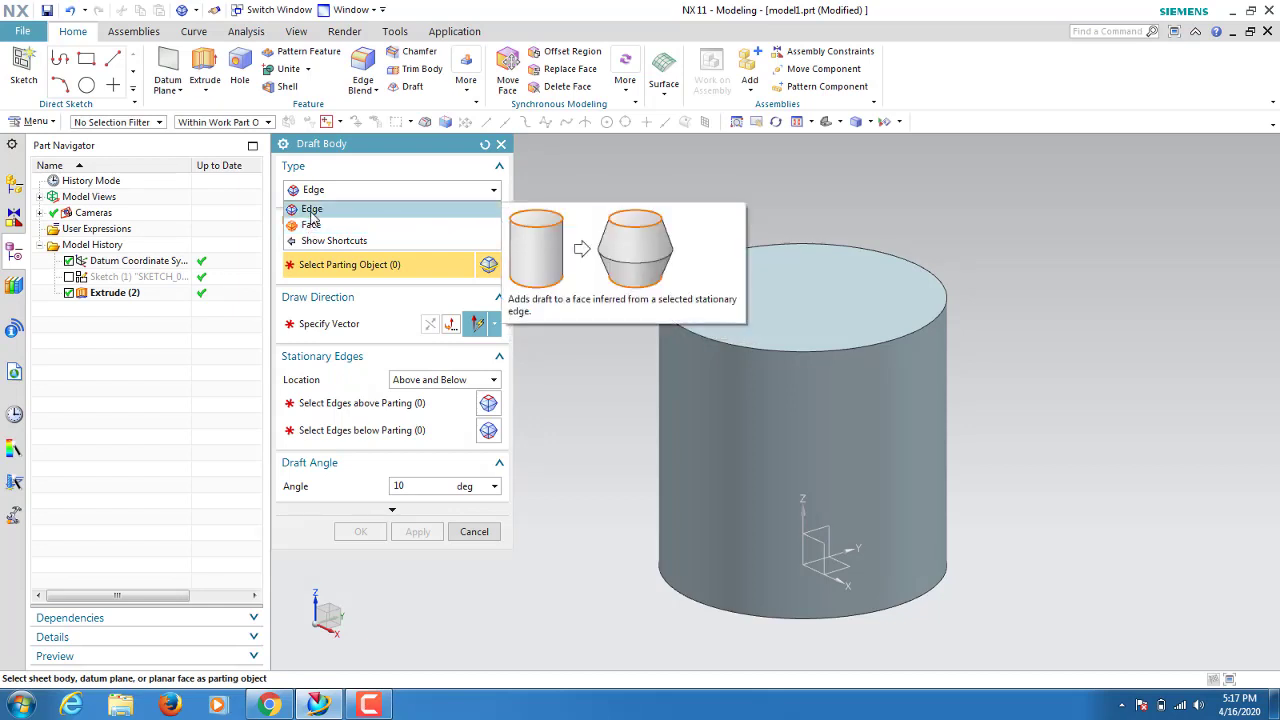
left_click(312, 210)
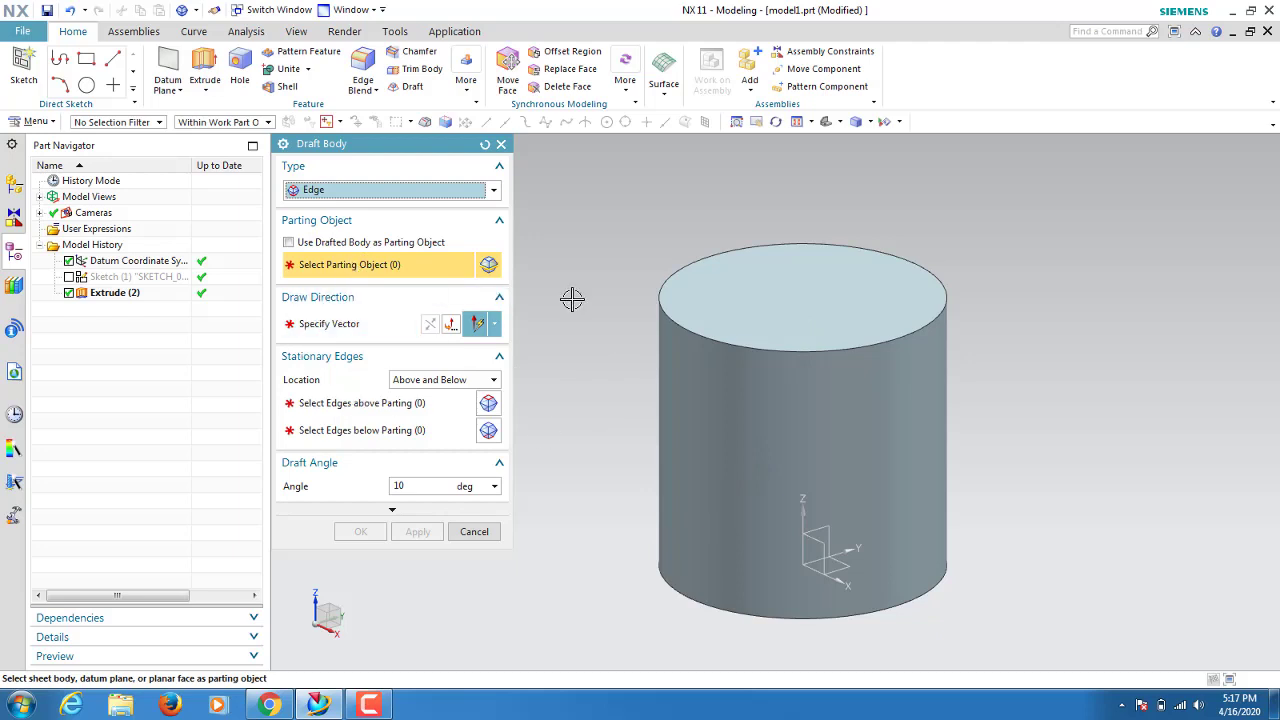
- Set a Z draw direction, fix the top and bottom edges, then clear Use Drafted Body as Parting Object
left_click(358, 325)
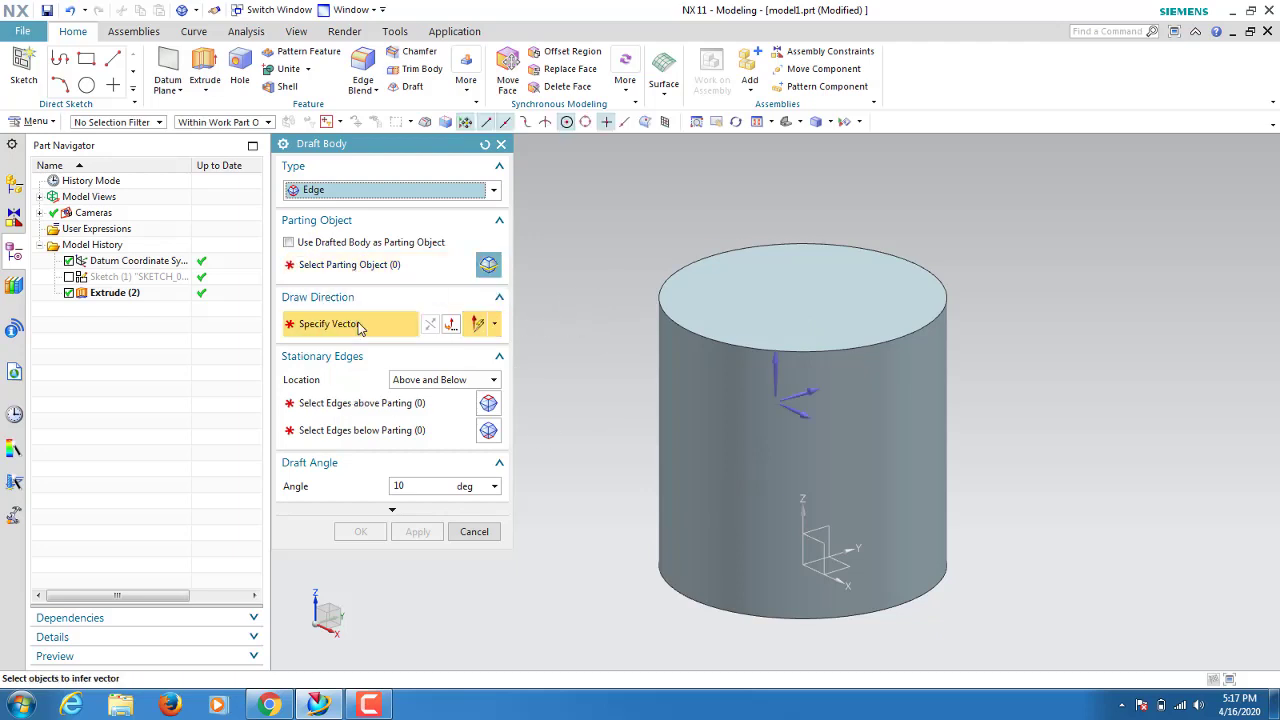
left_click(310, 246)
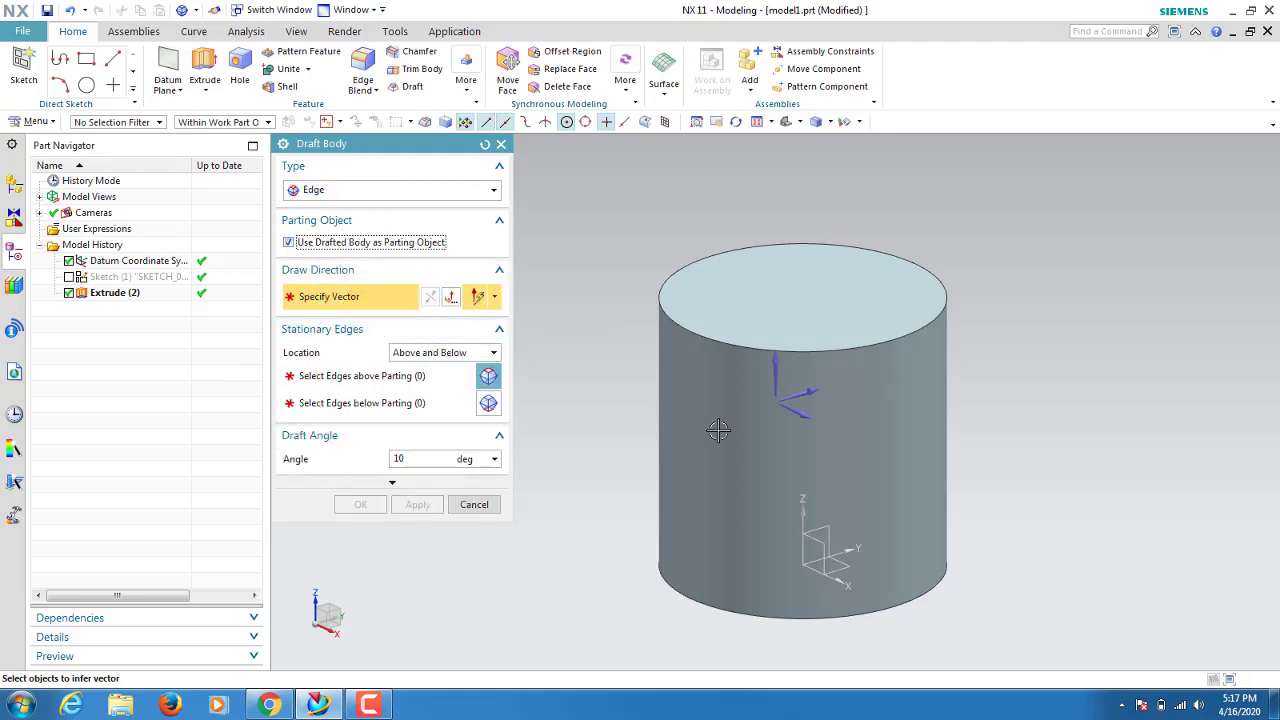
left_click(774, 366)
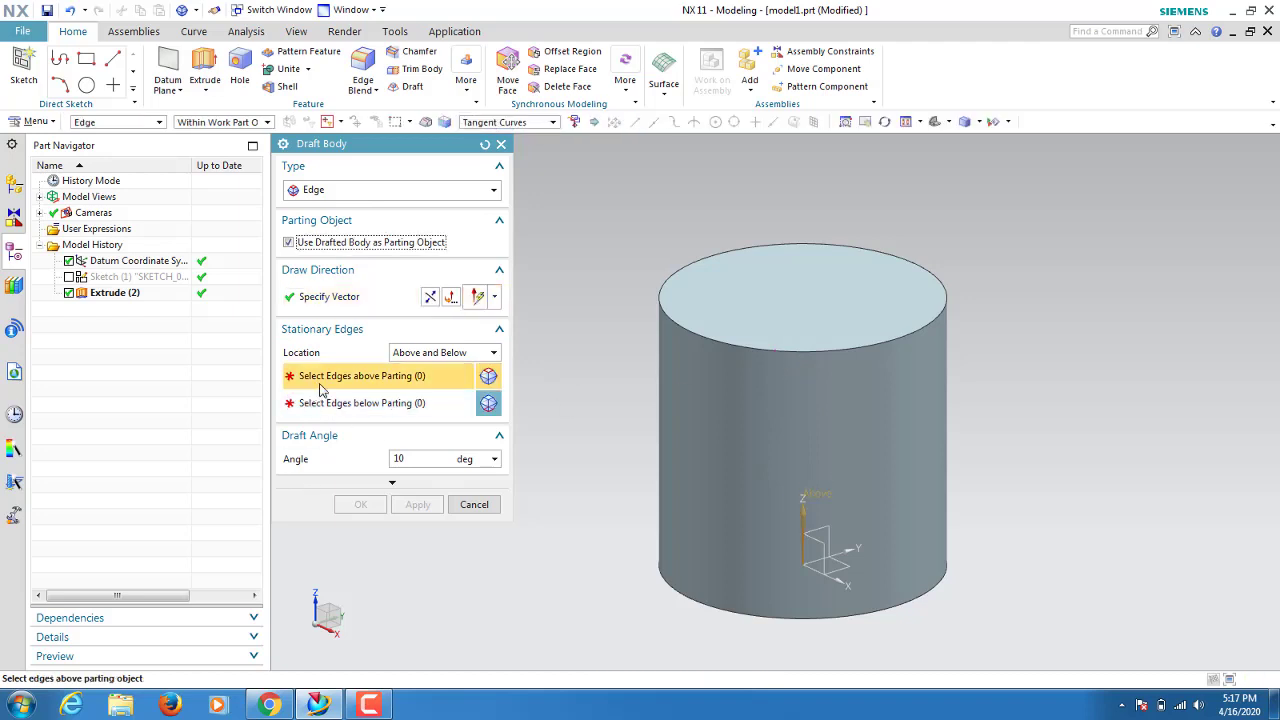
left_click(760, 350)
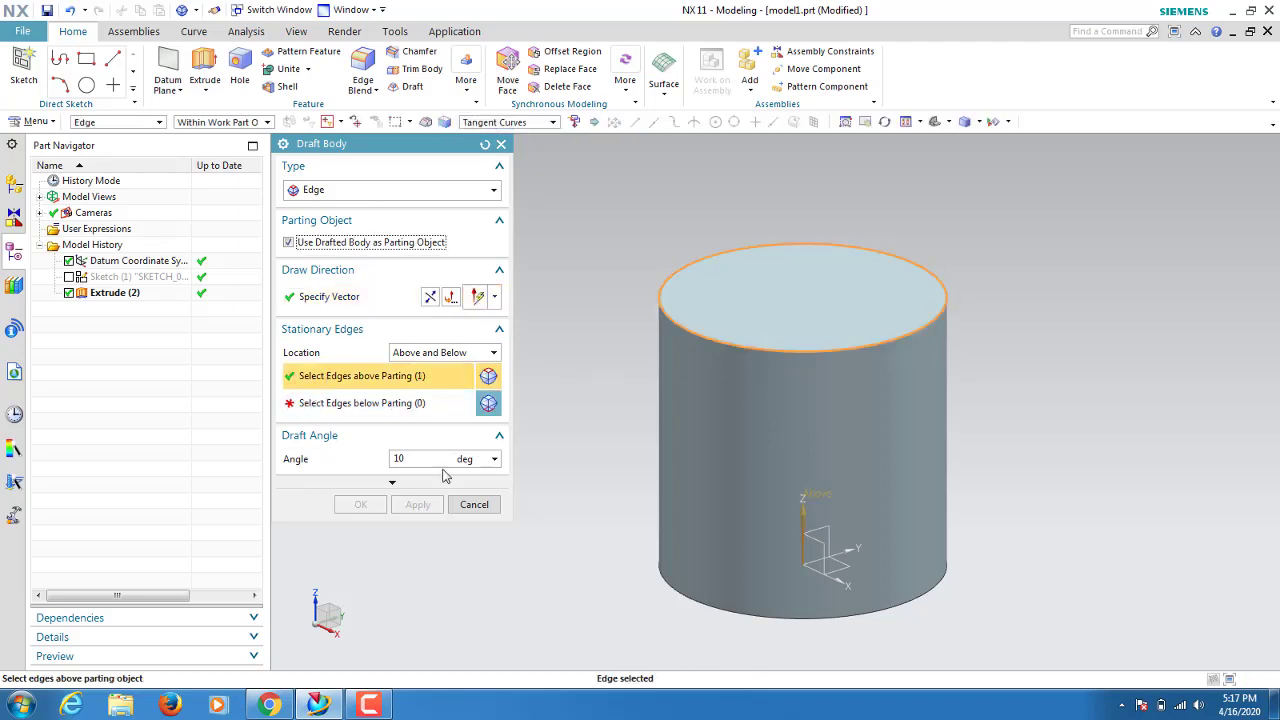
left_click(688, 602)
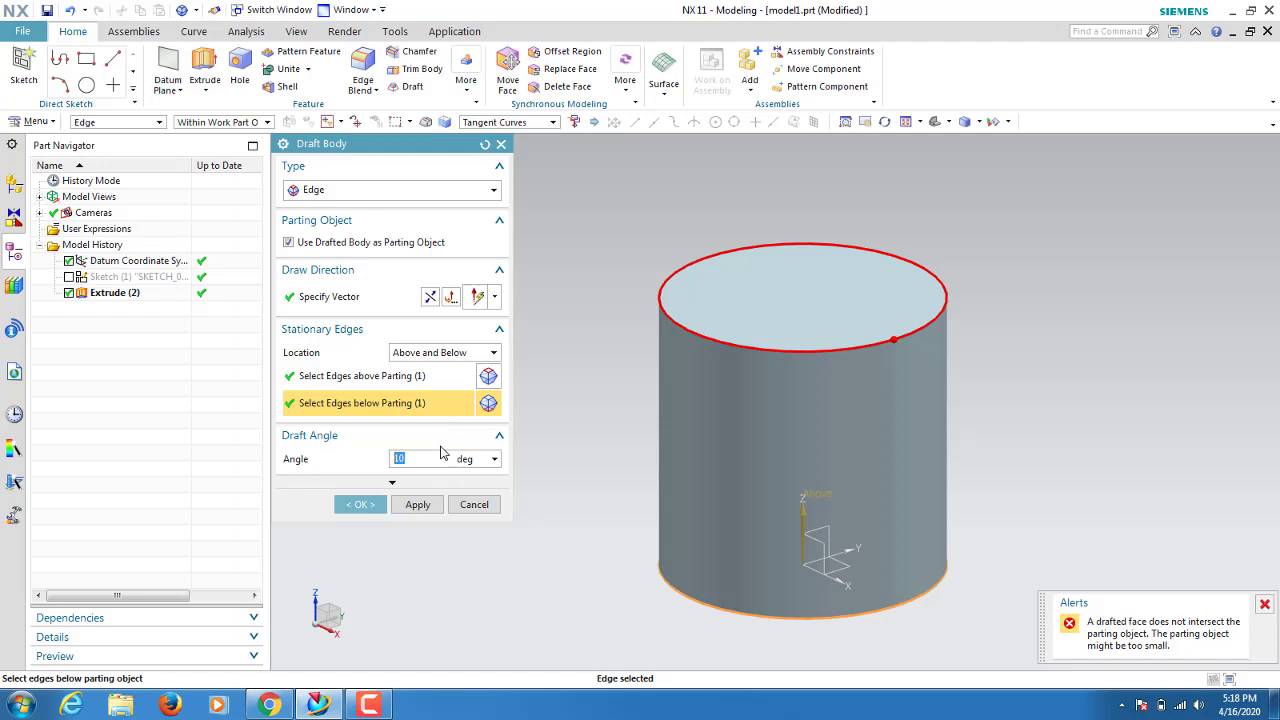
left_click(287, 243)
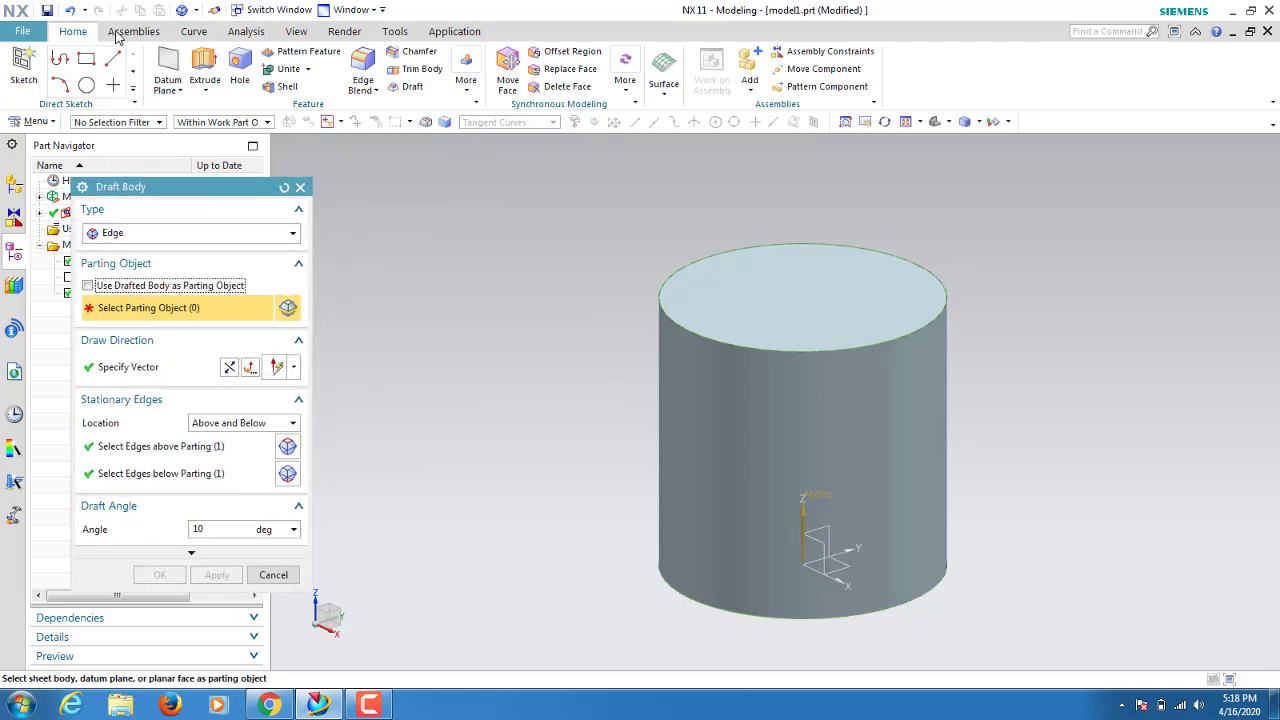
- Cancel the draft and create a datum plane offset -25 mm from the cylinder's top face
key("Escape")
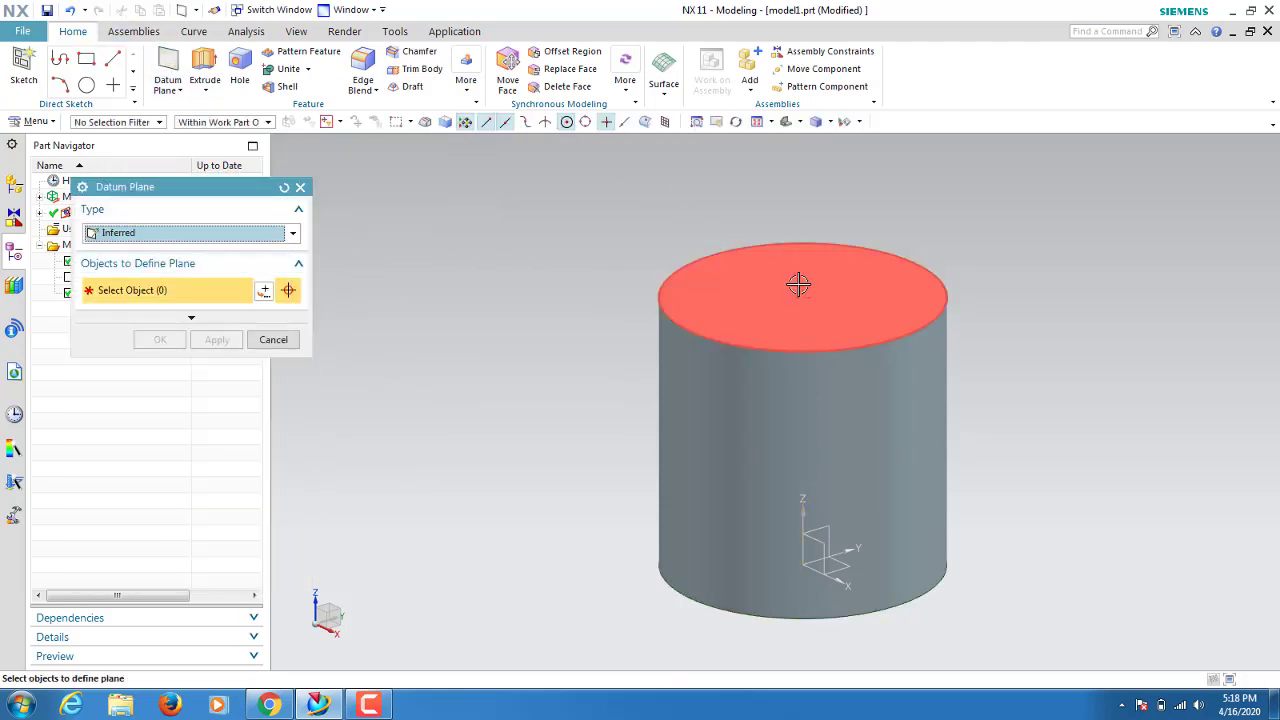
left_click(783, 338)
left_click_drag(777, 280, 840, 418)
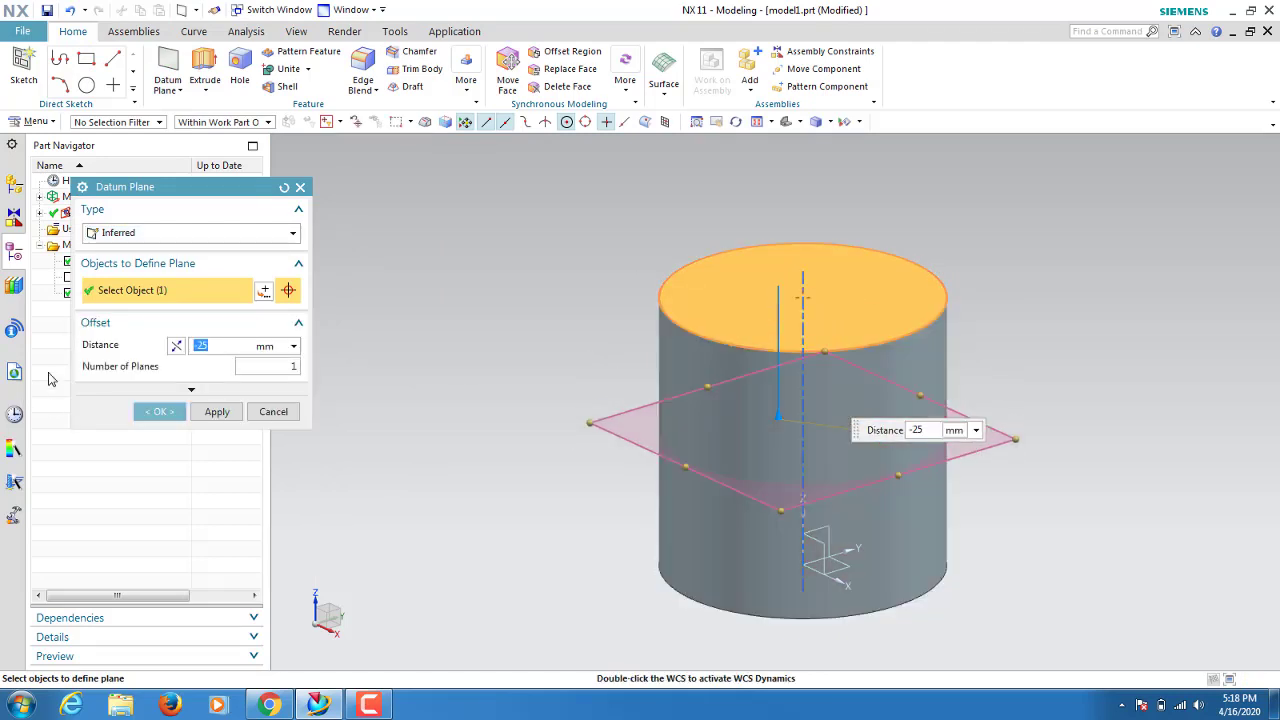
left_click(163, 411)
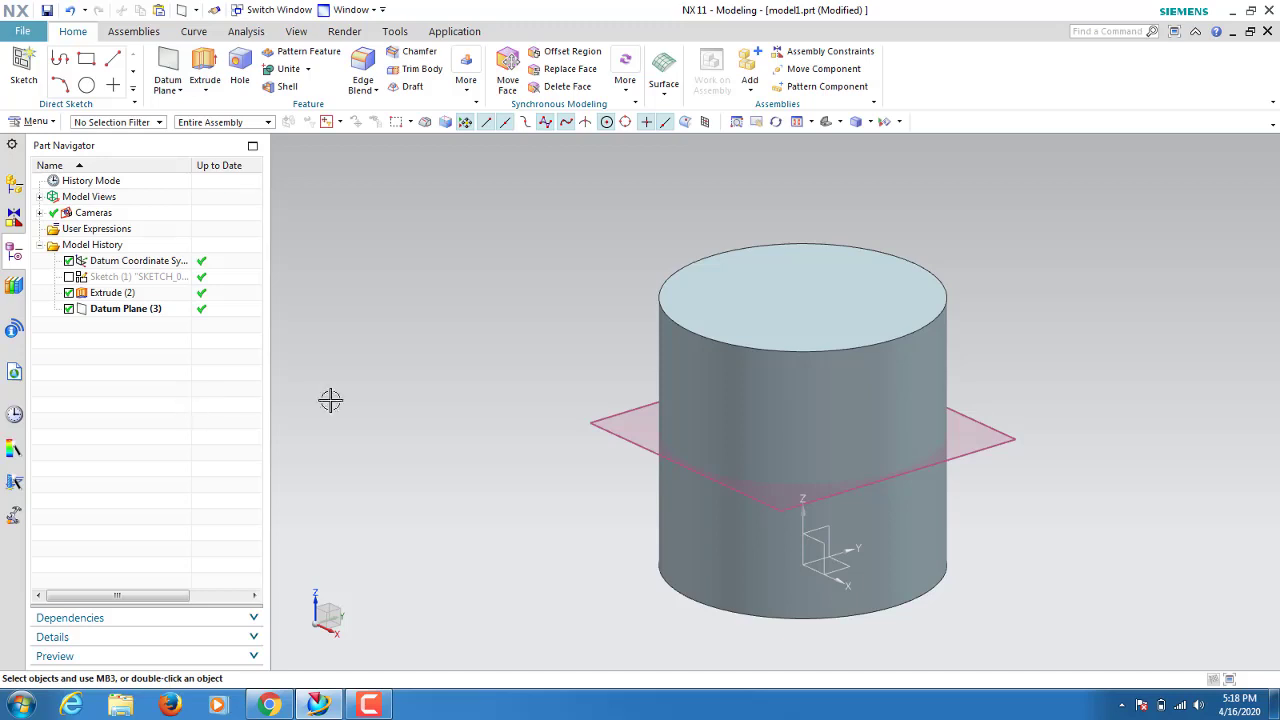
left_click(55, 122)
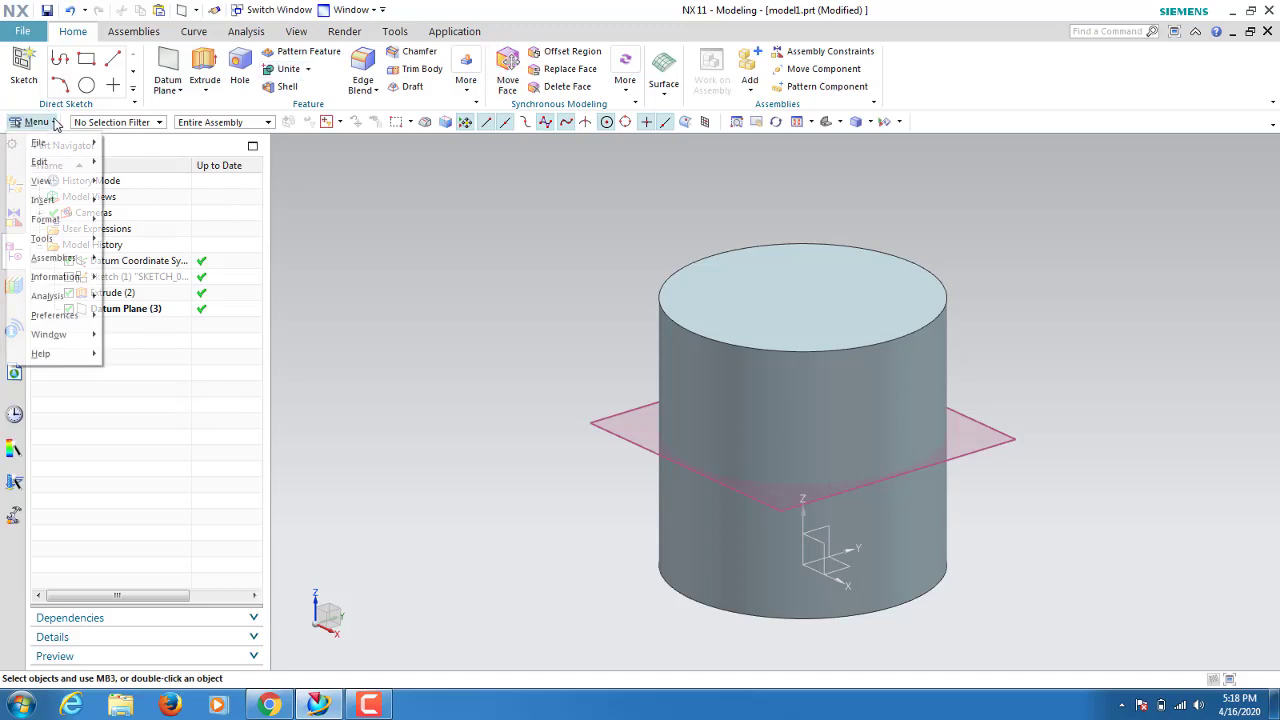
mouse_move(42, 200)
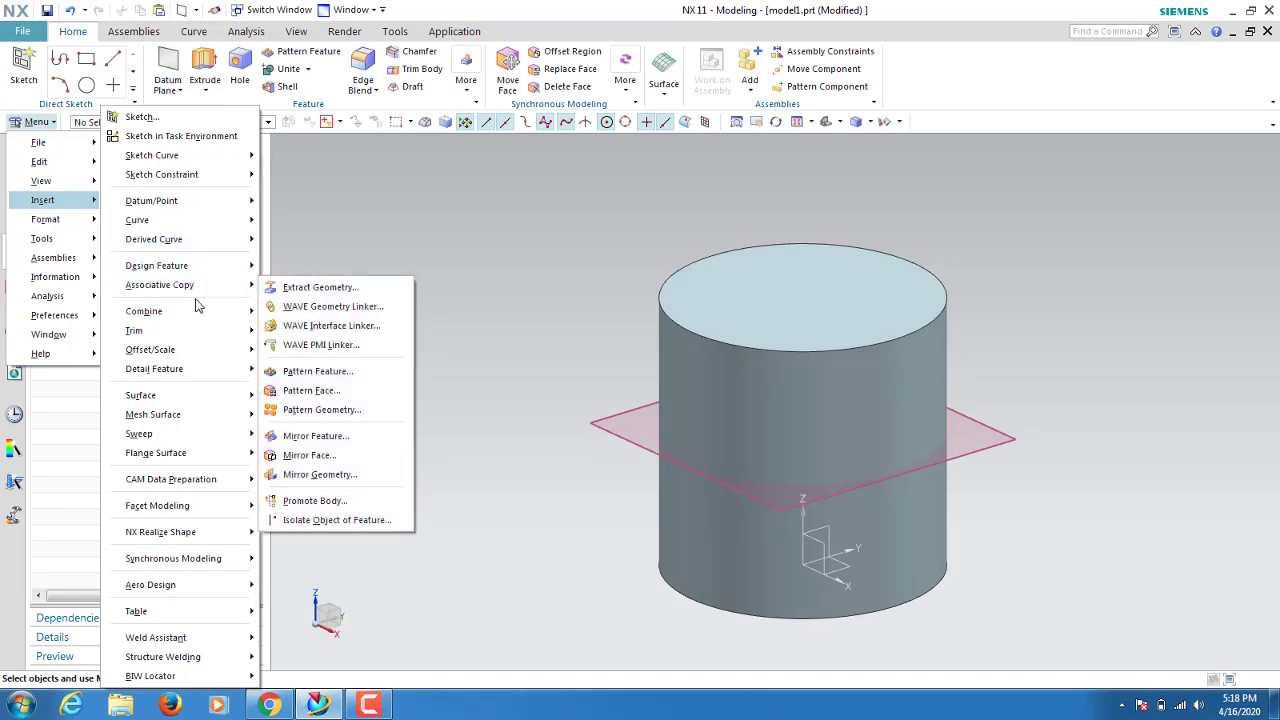
mouse_move(154, 369)
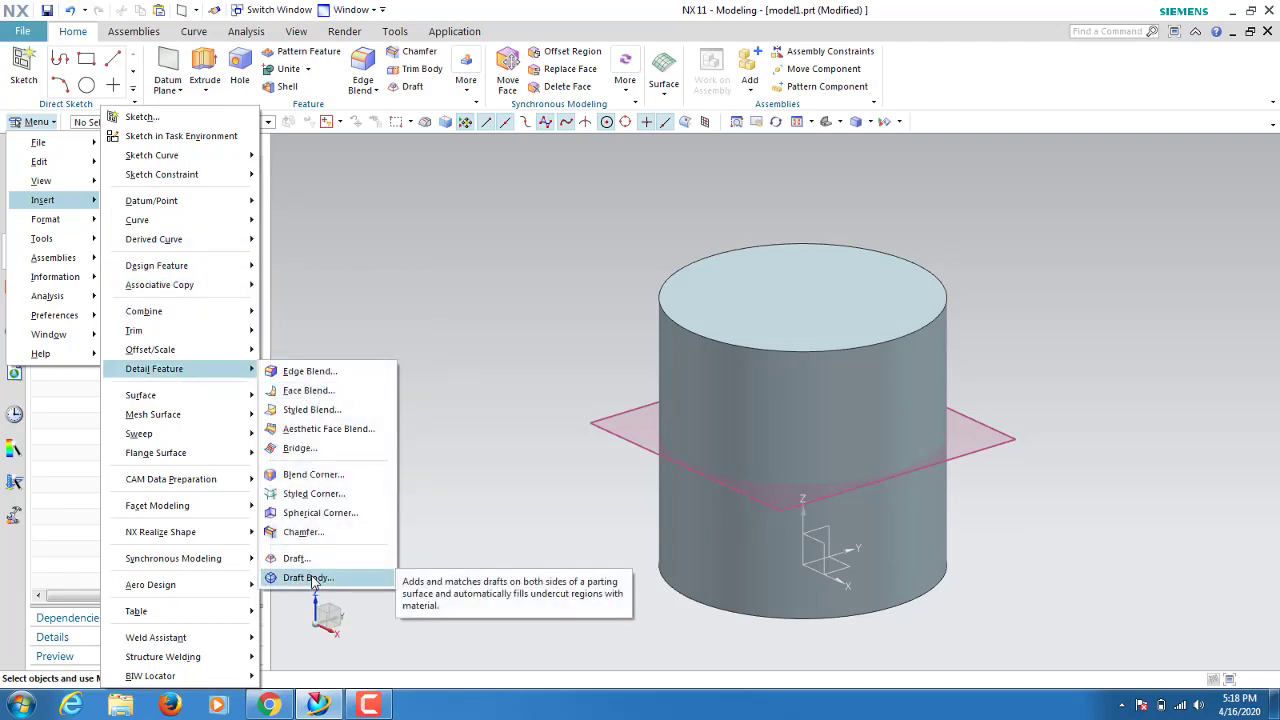
- Start a Draft Body parted at the datum plane, fixing the top edge above and bottom edge below
left_click(308, 578)
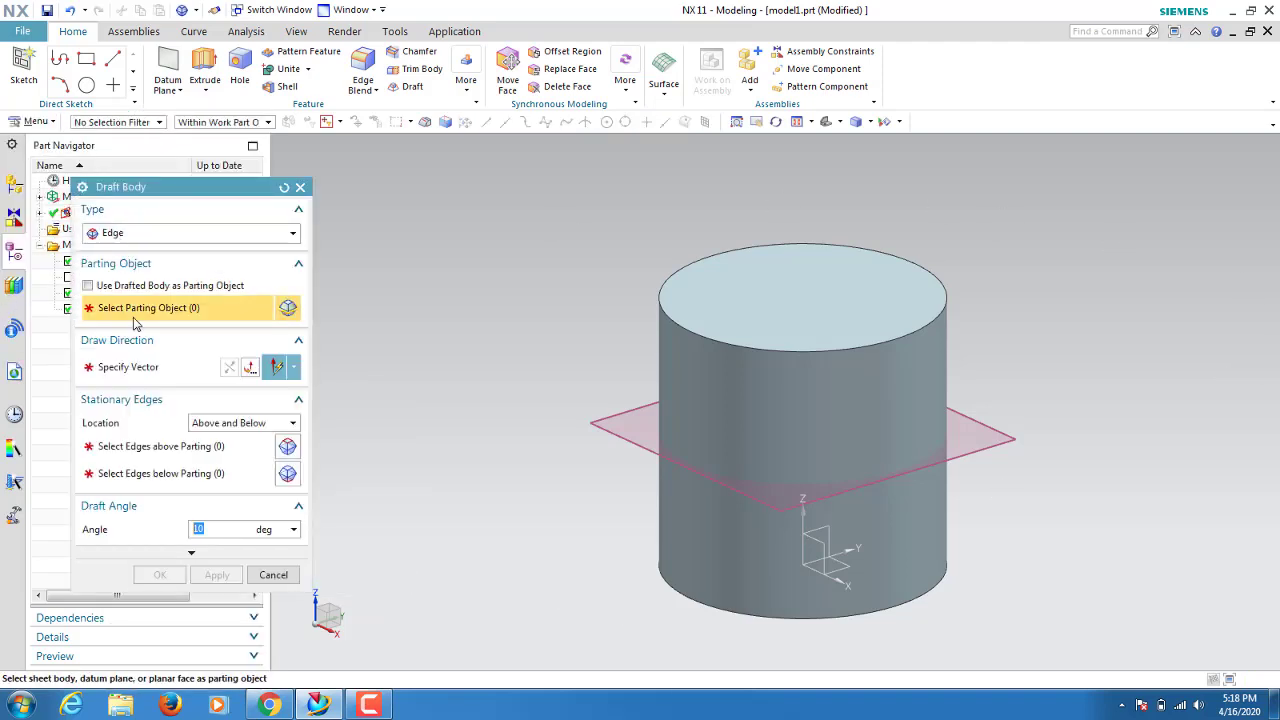
left_click(645, 443)
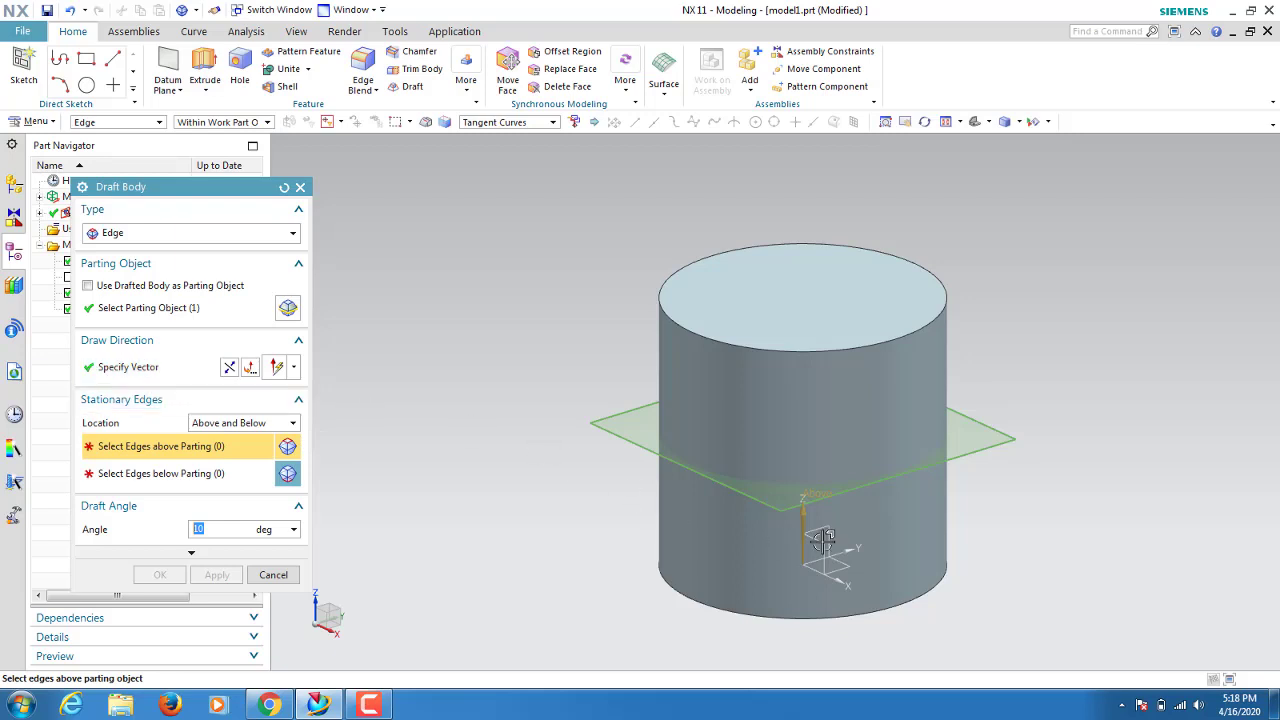
left_click(170, 370)
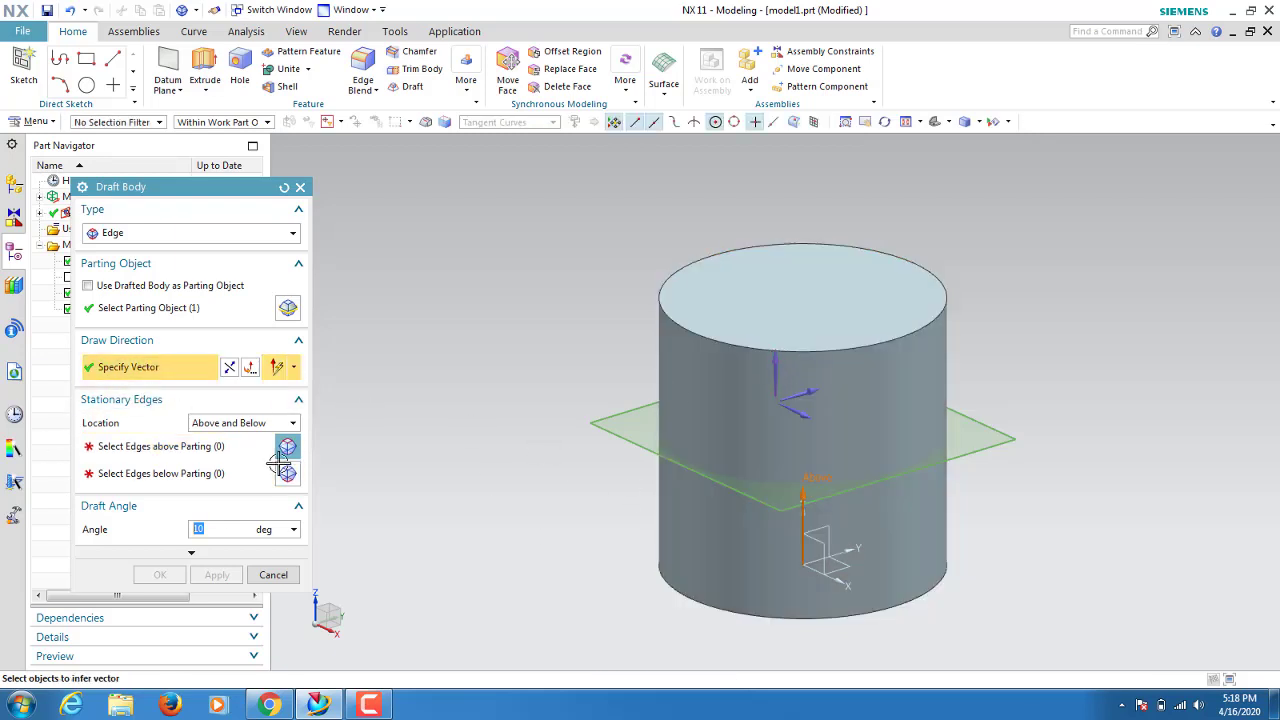
left_click(145, 446)
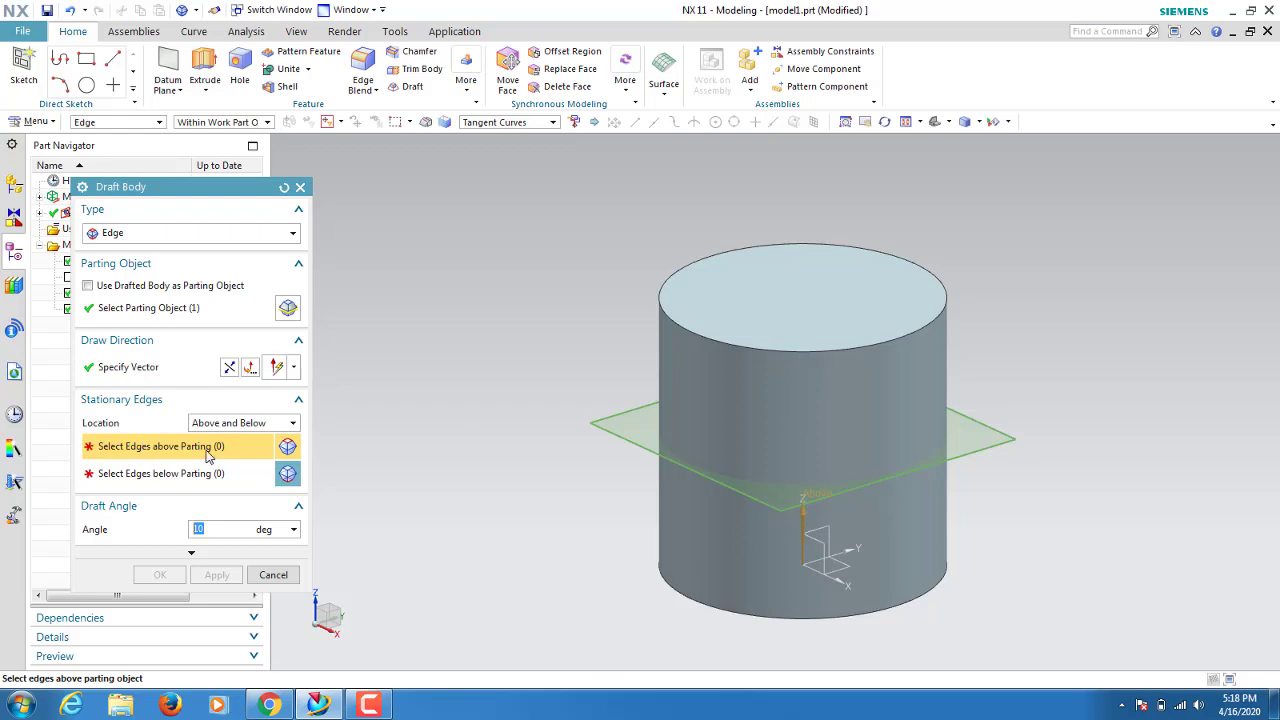
left_click(732, 343)
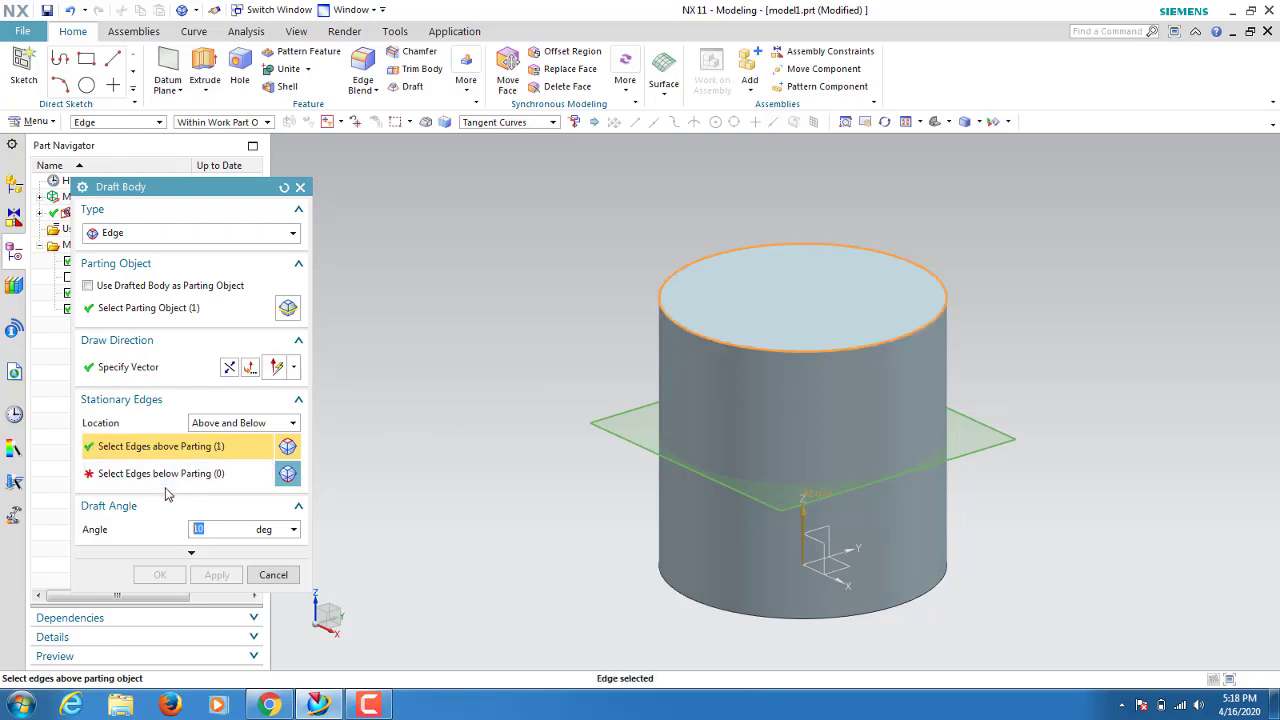
left_click(703, 598)
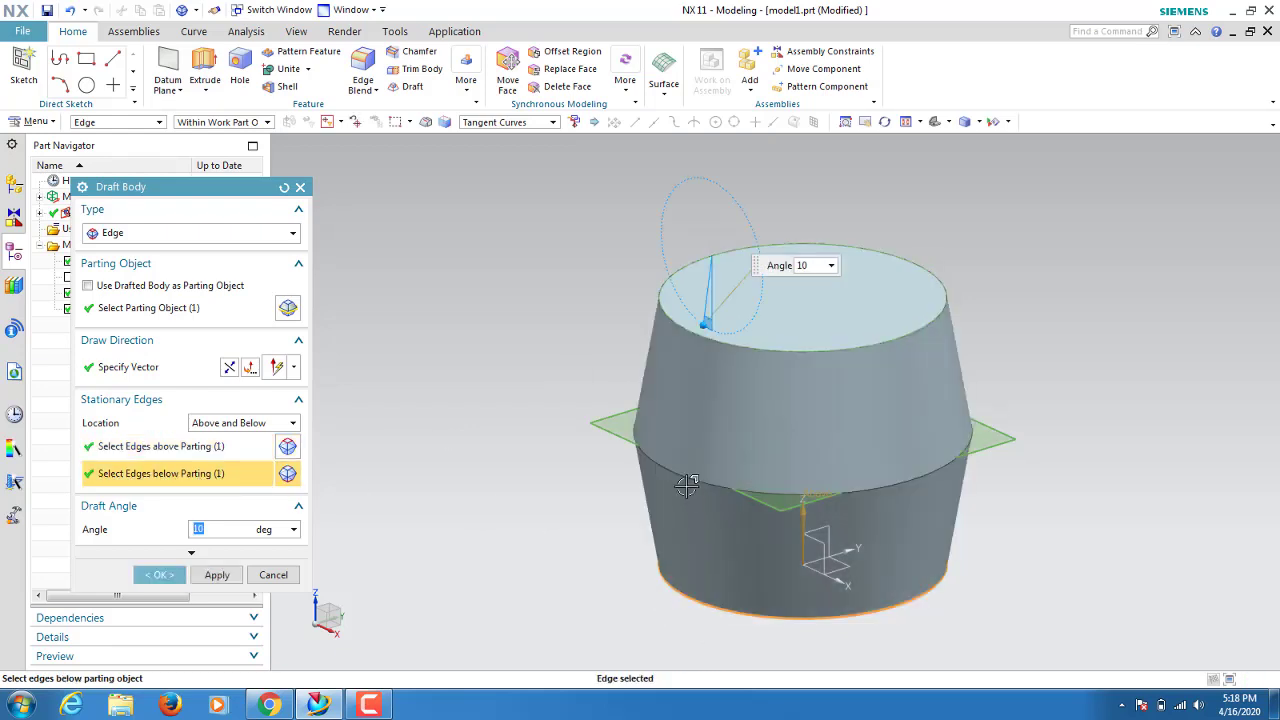
- Orbit the preview while trying draft angles of 45°, 15°, about 7° and 18°
mouse_move(687, 484)
middle_mouse_down()
mouse_move(754, 482)
mouse_move(746, 557)
middle_mouse_up()
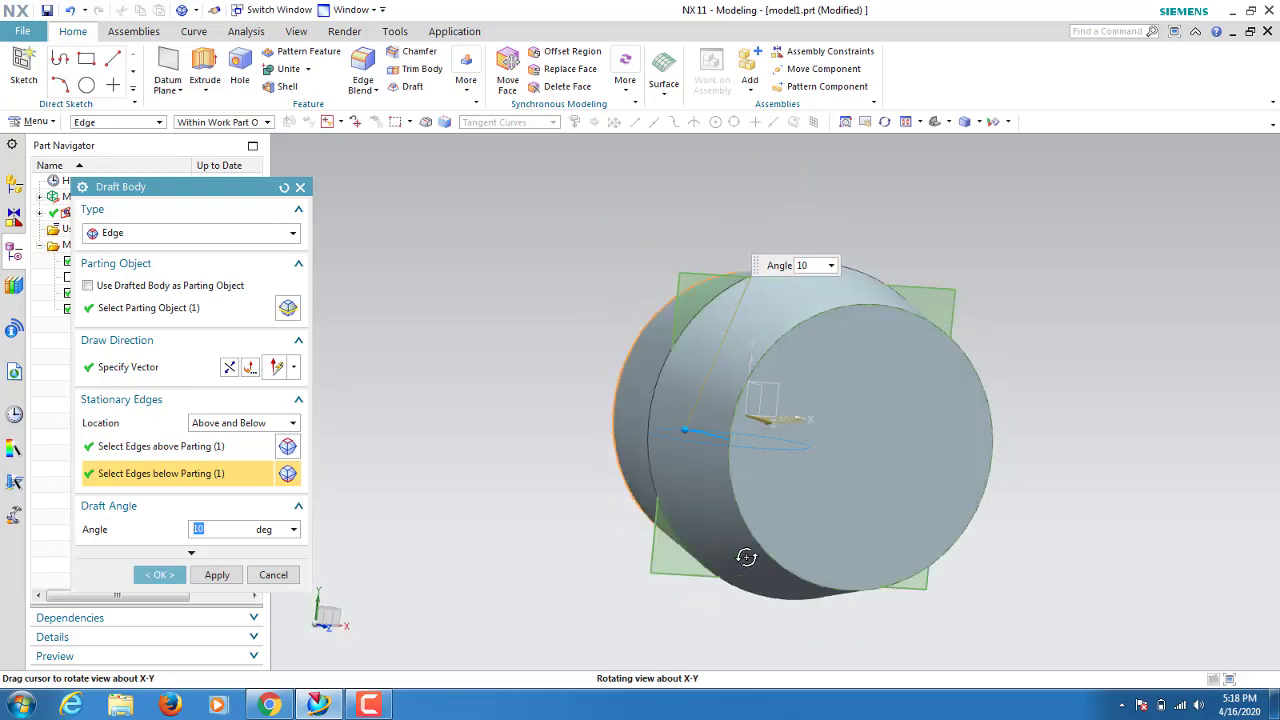
middle_click_drag(746, 557, 789, 471)
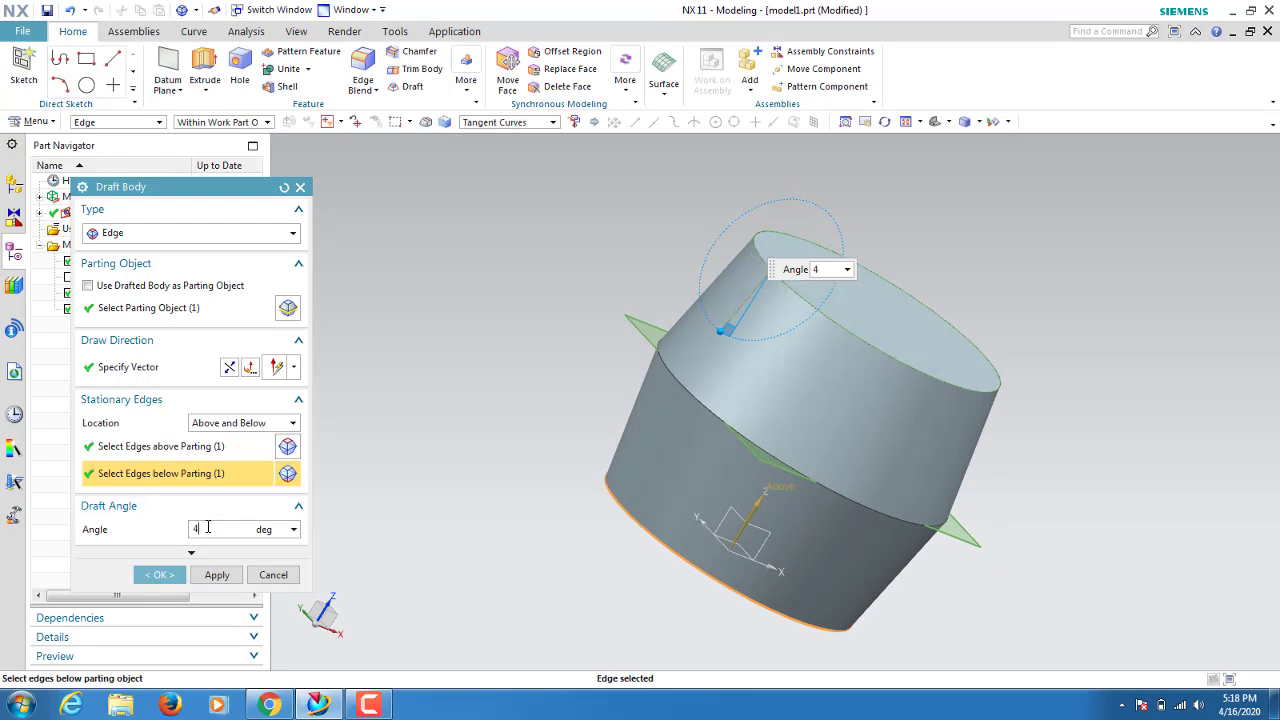
key("Return")
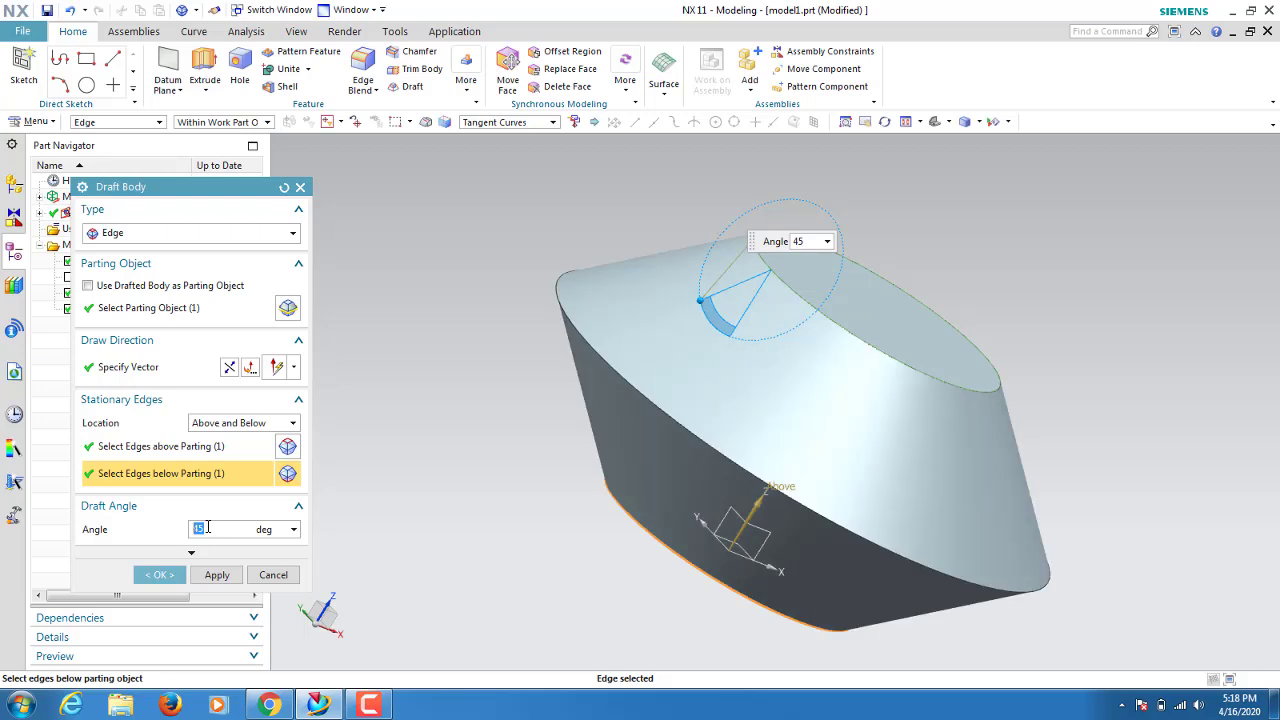
key("Return")
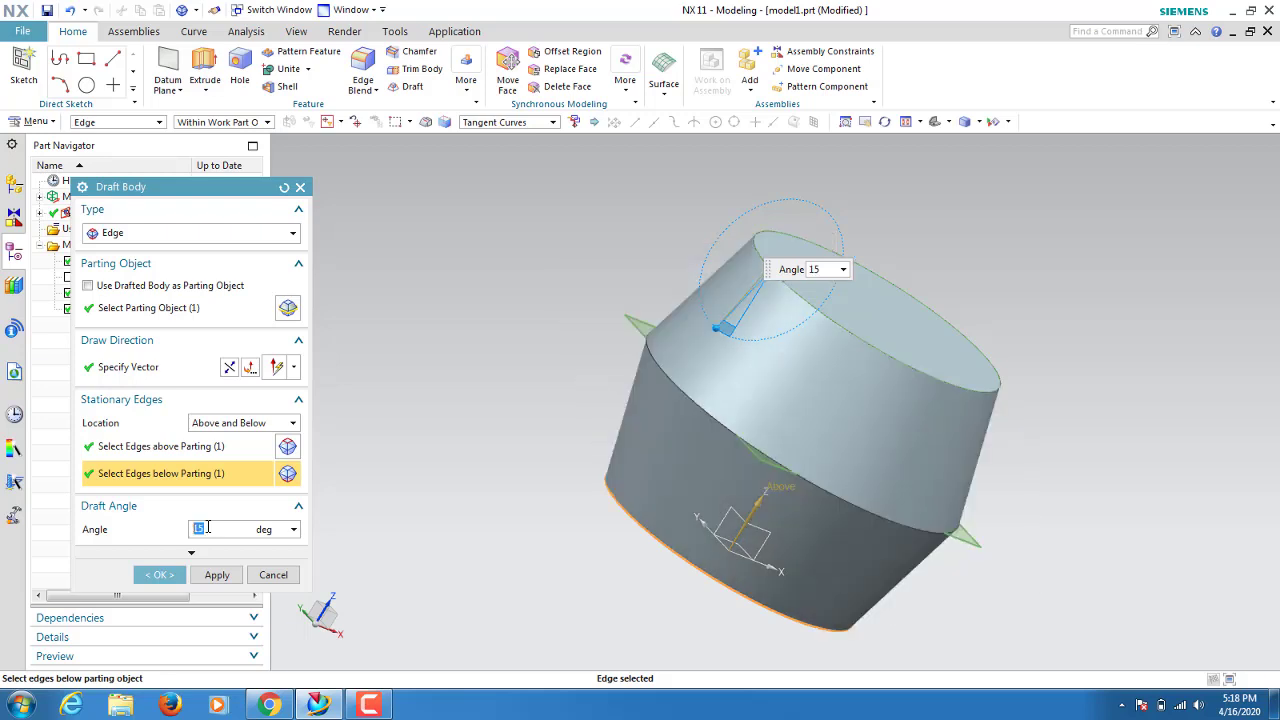
mouse_move(716, 328)
left_mouse_down()
mouse_move(689, 324)
mouse_move(716, 372)
left_mouse_up()
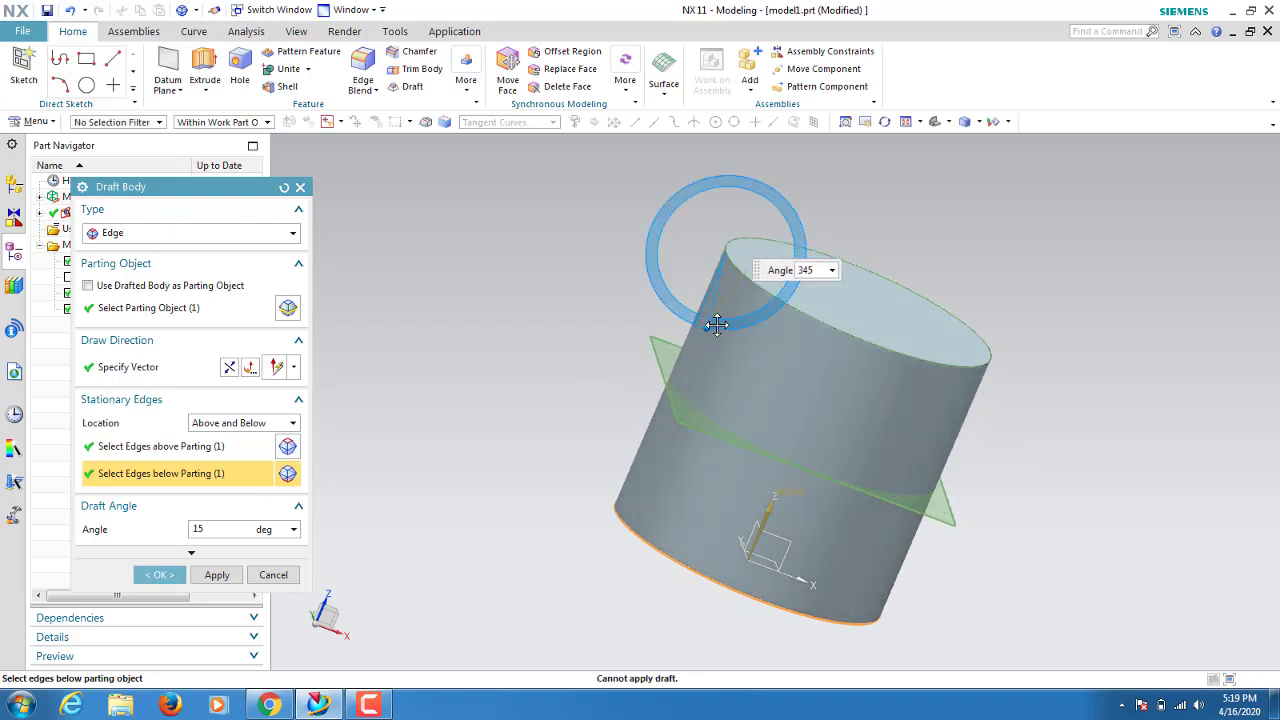
middle_click_drag(716, 372, 732, 305)
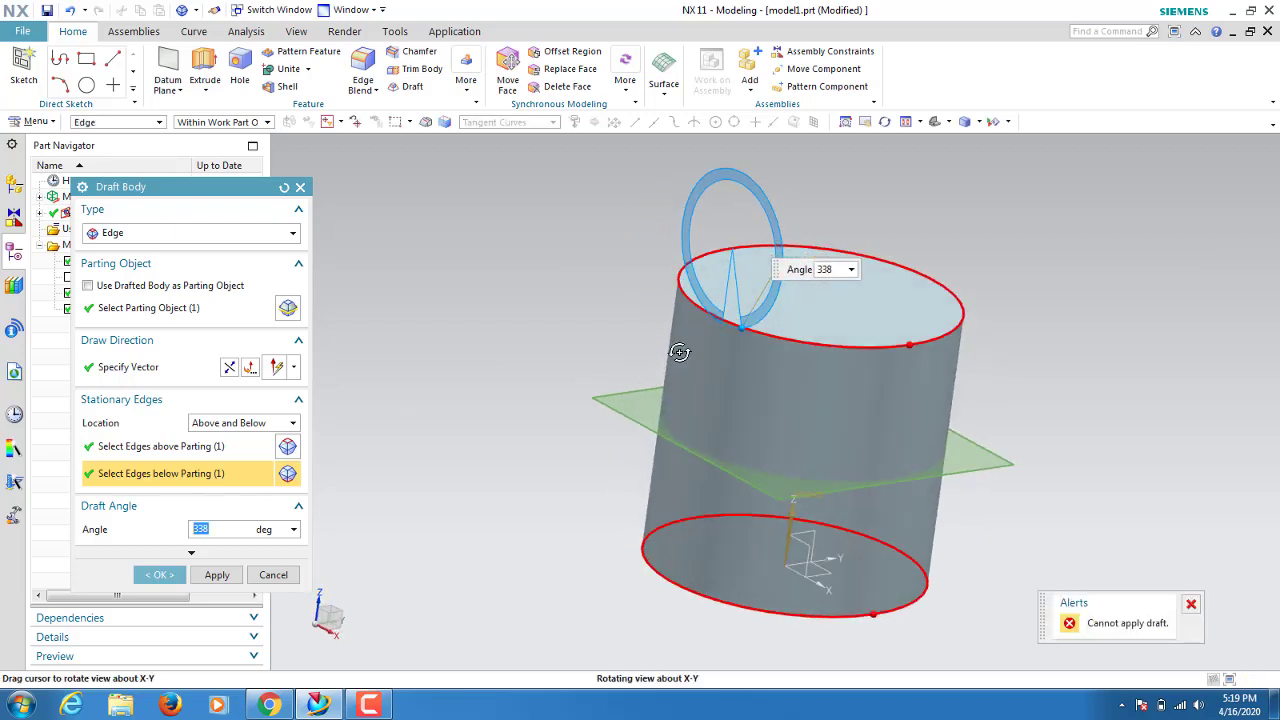
left_click_drag(732, 305, 662, 335)
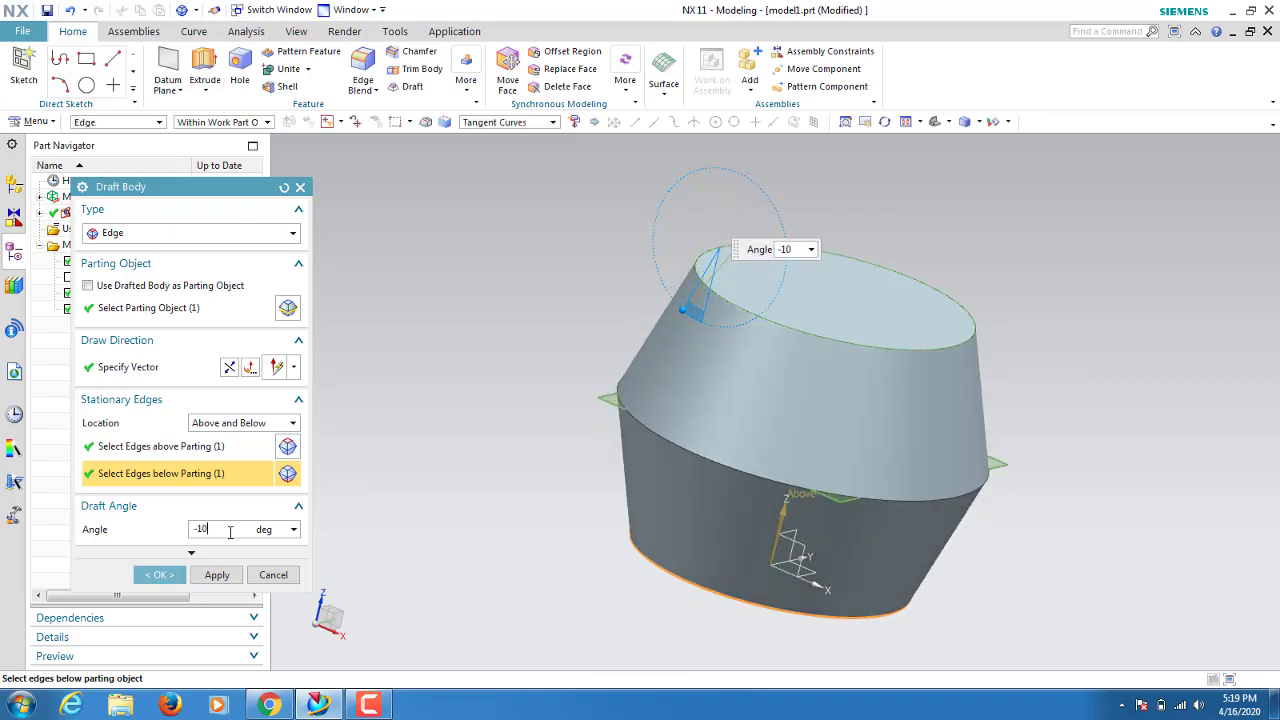
- Try -10°, dismiss the 'Cannot apply draft' error, try 15°, then cancel the Edge-type draft
key("Return")
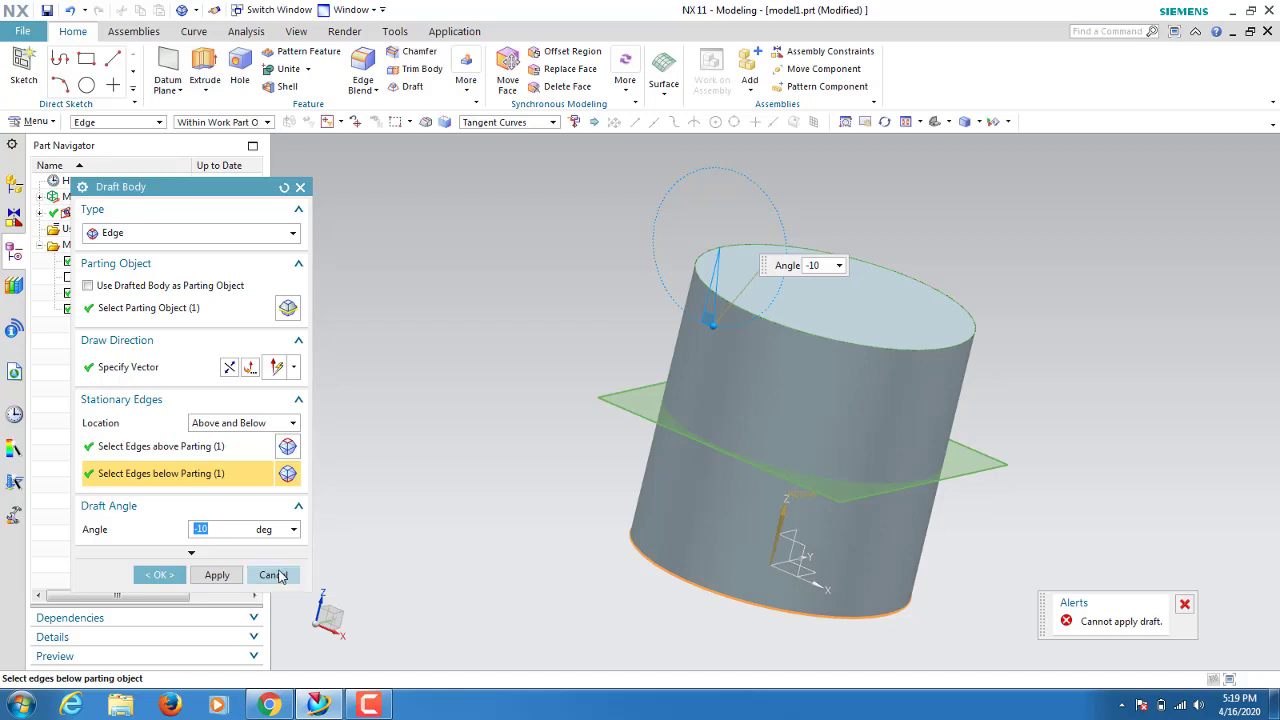
middle_click(523, 609)
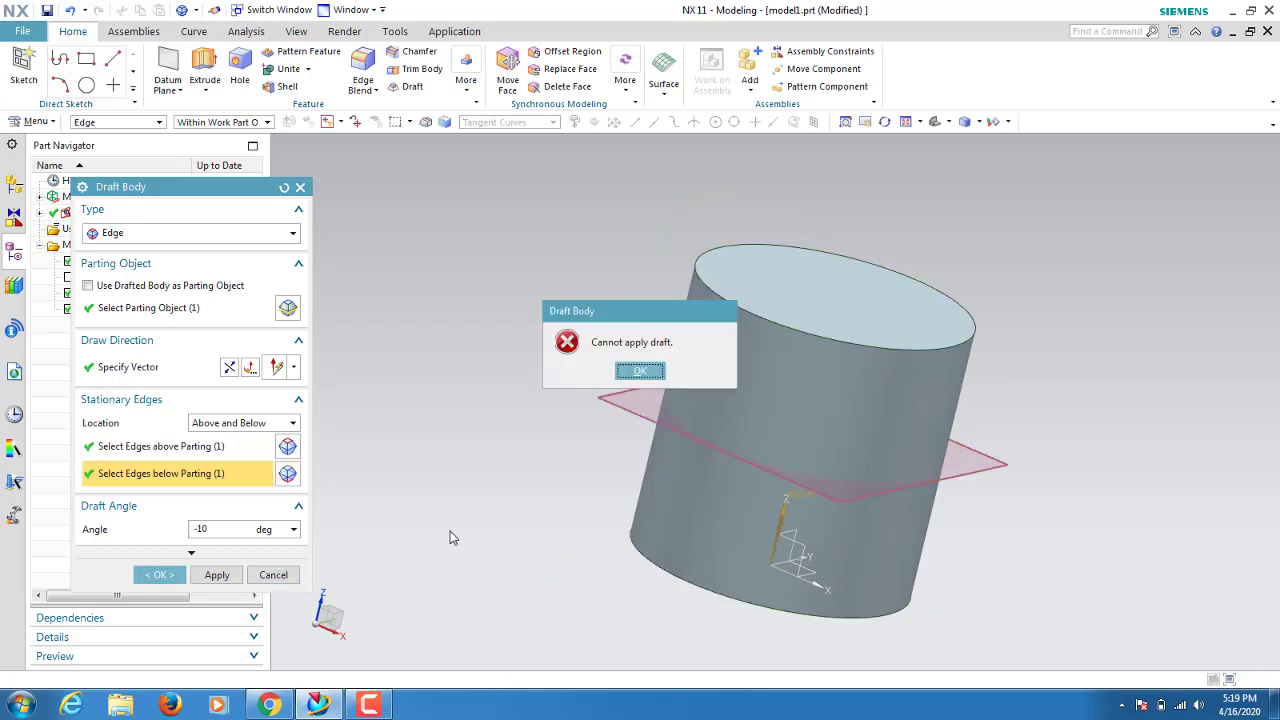
left_click(640, 371)
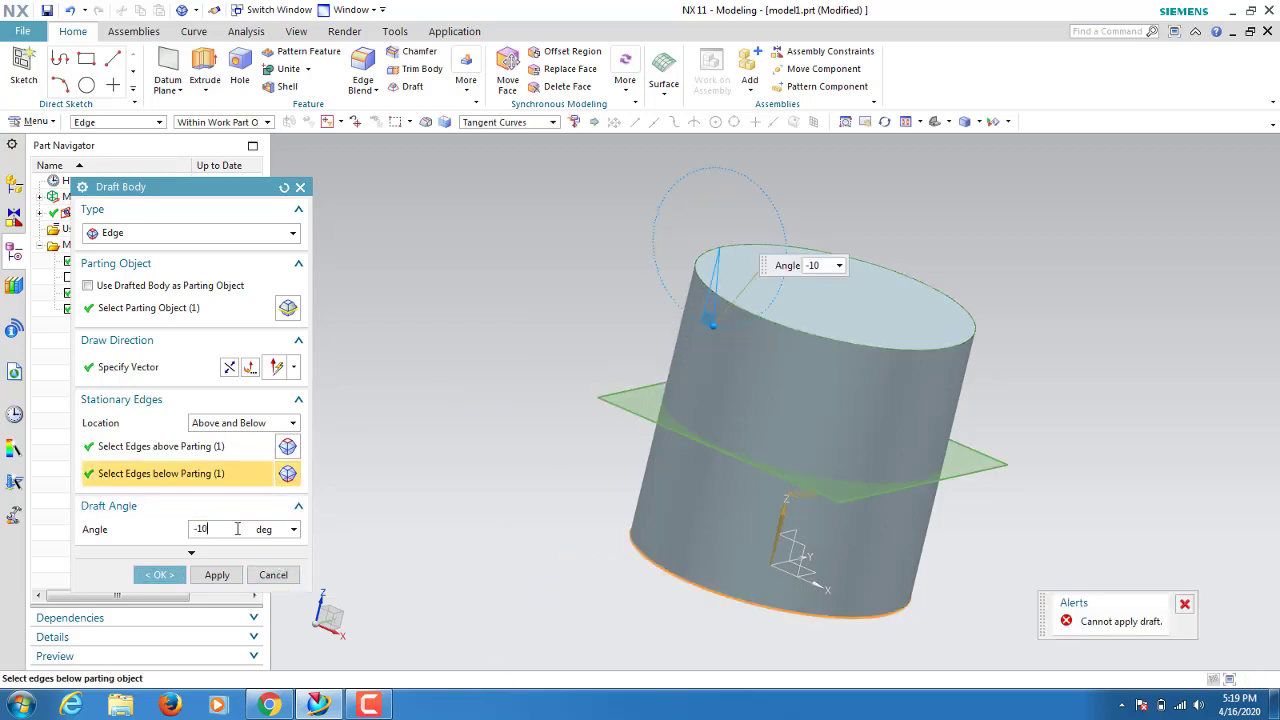
key("Return")
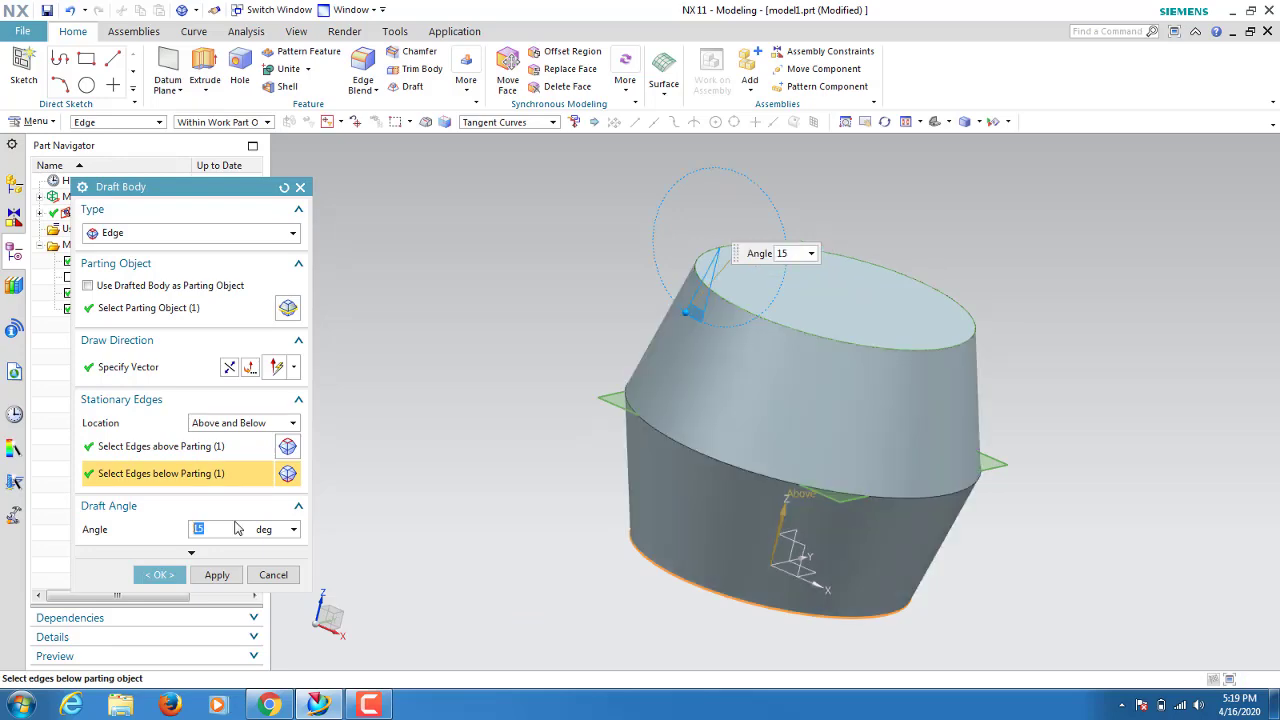
mouse_move(687, 467)
middle_mouse_down()
mouse_move(743, 471)
mouse_move(774, 449)
mouse_move(820, 500)
mouse_move(826, 546)
middle_mouse_up()
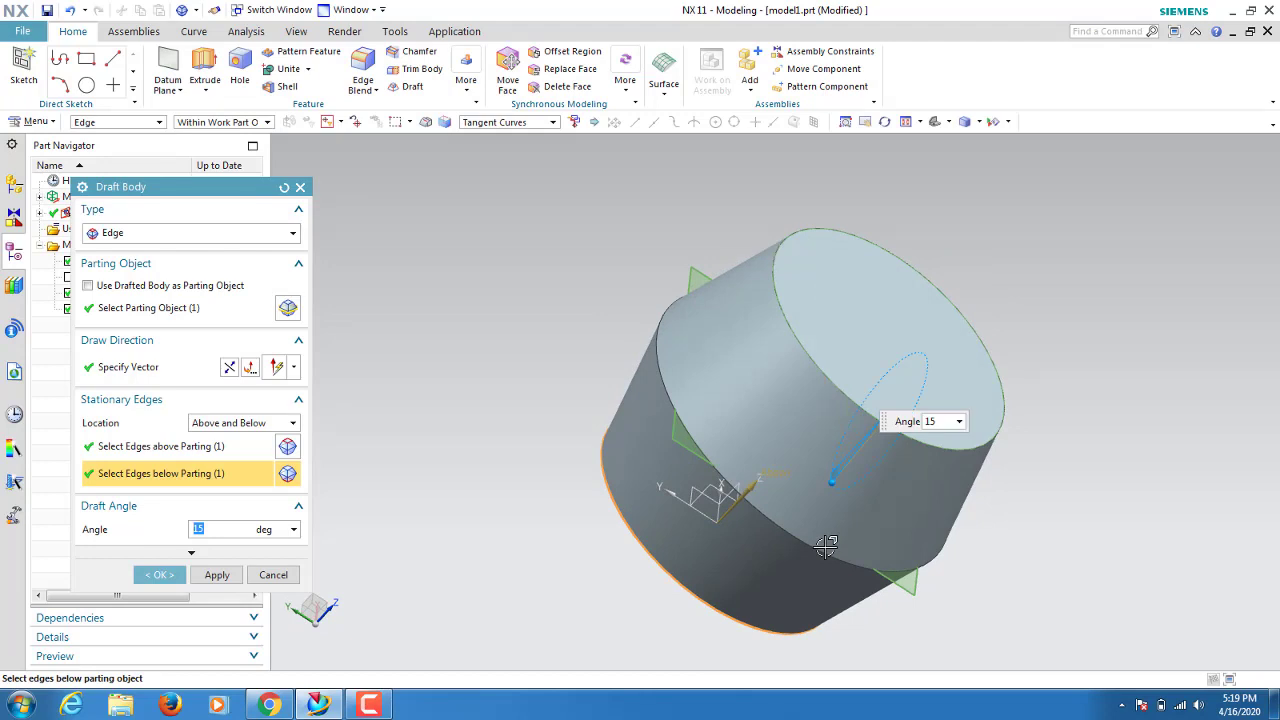
left_click(369, 705)
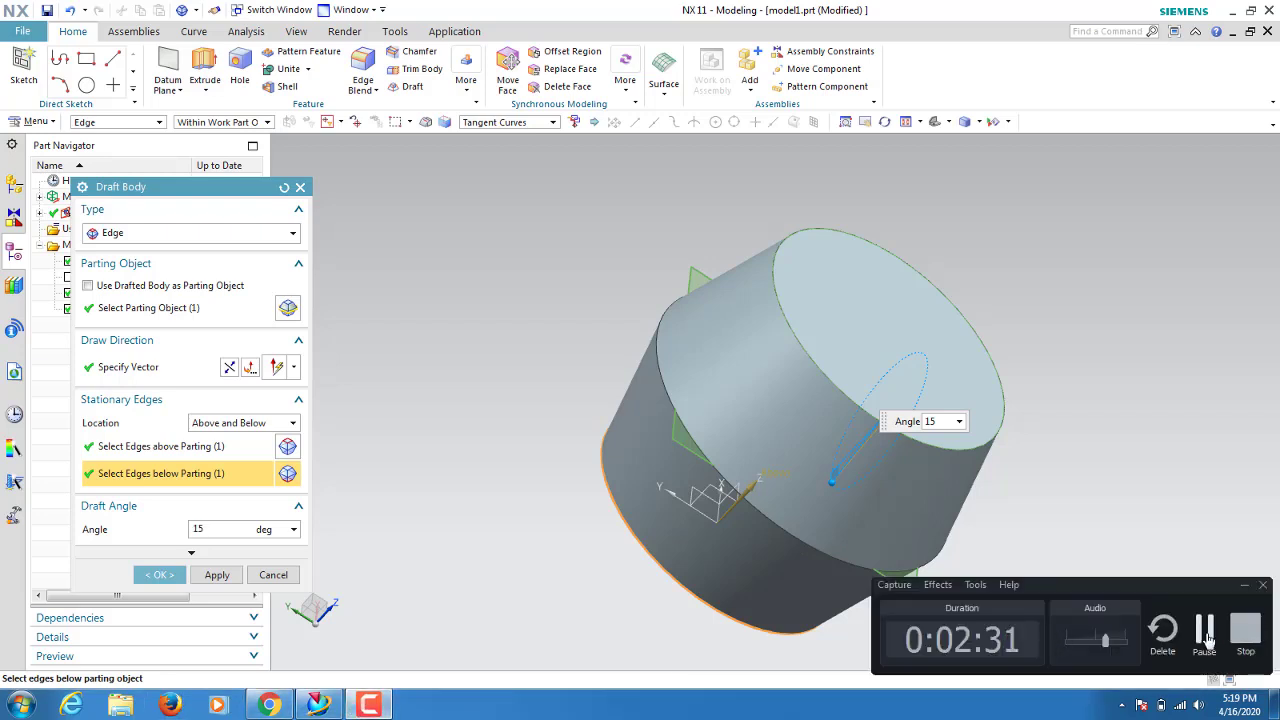
left_click(1204, 630)
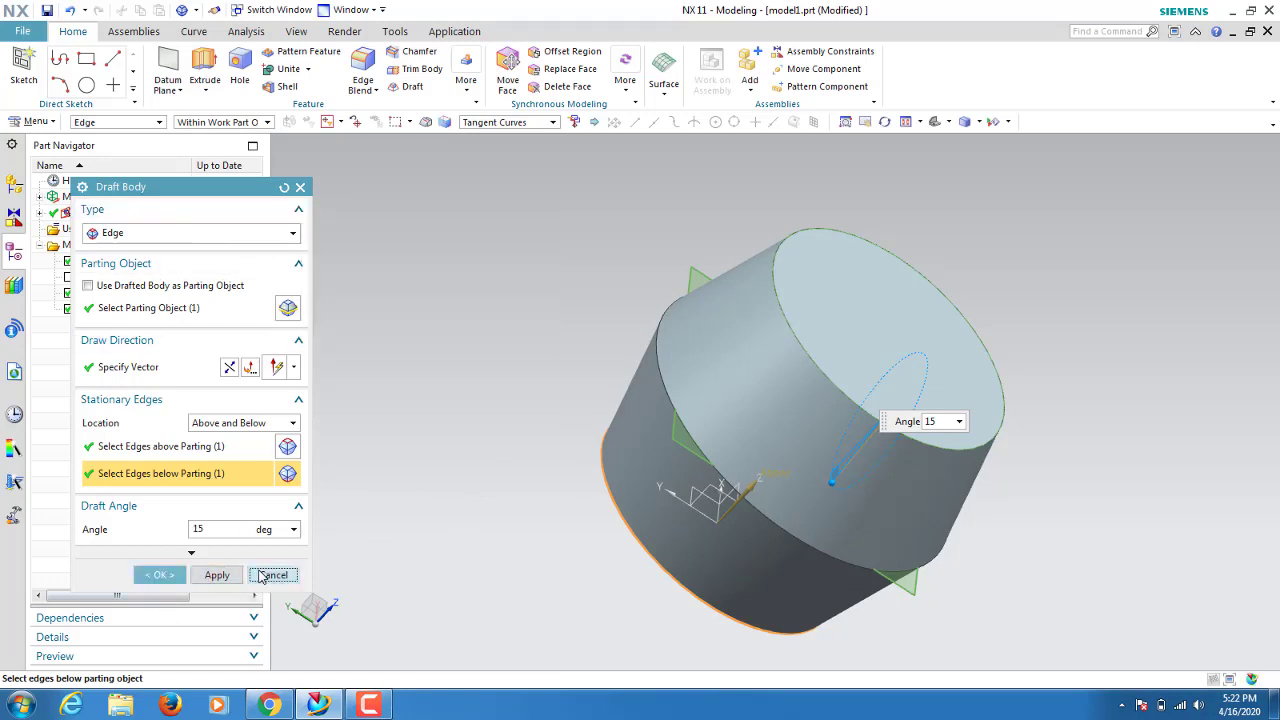
left_click(273, 575)
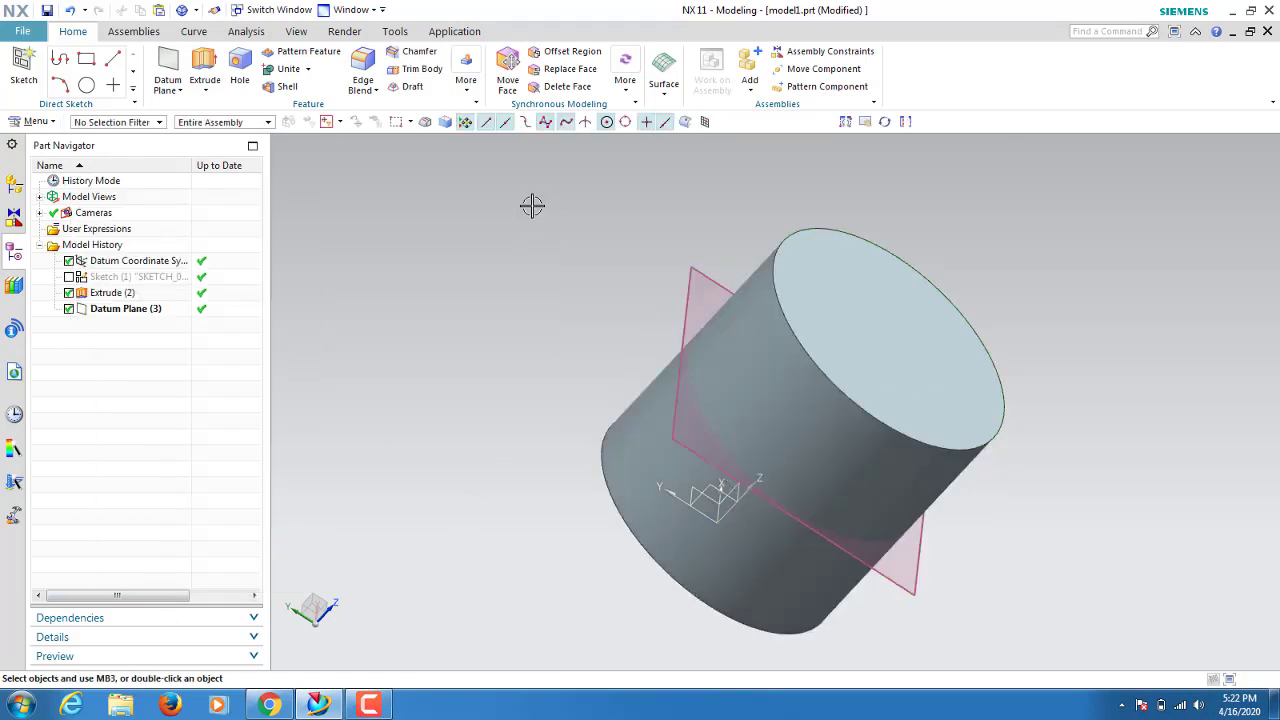
- Apply a 10 mm Edge Blend to the cylinder's top and bottom circular edges
left_click(362, 78)
left_click(786, 229)
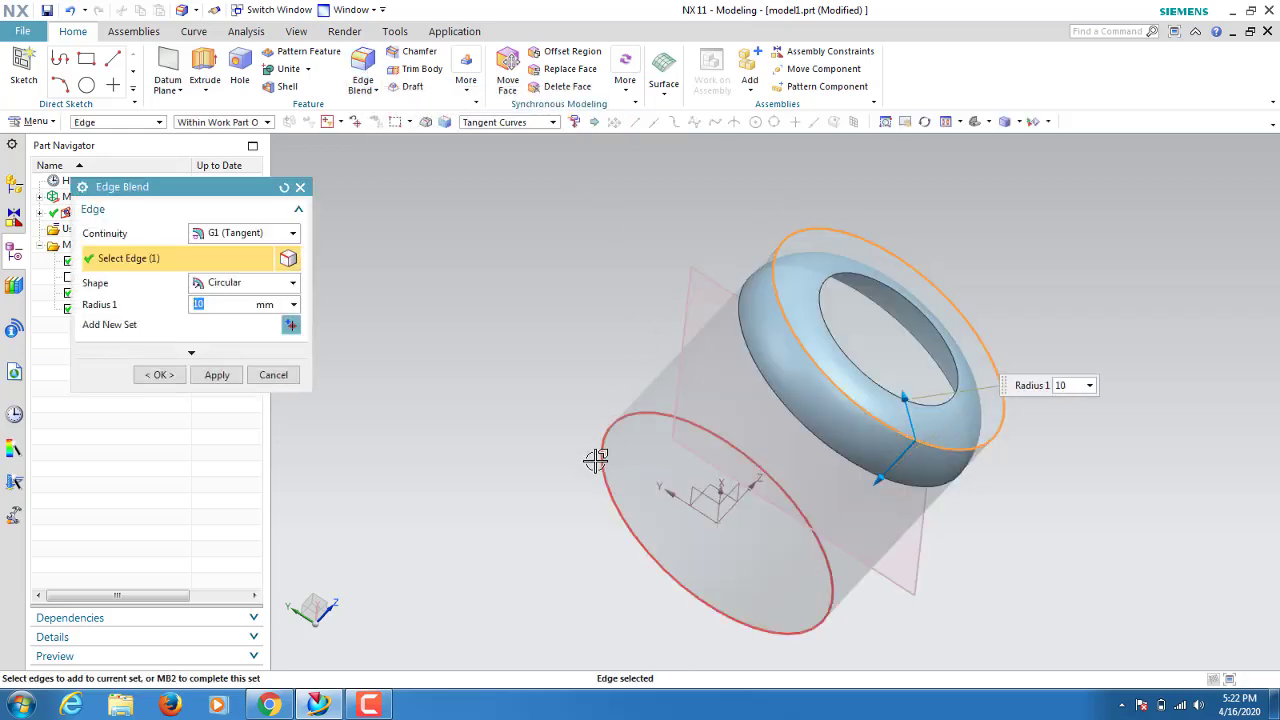
left_click(610, 440)
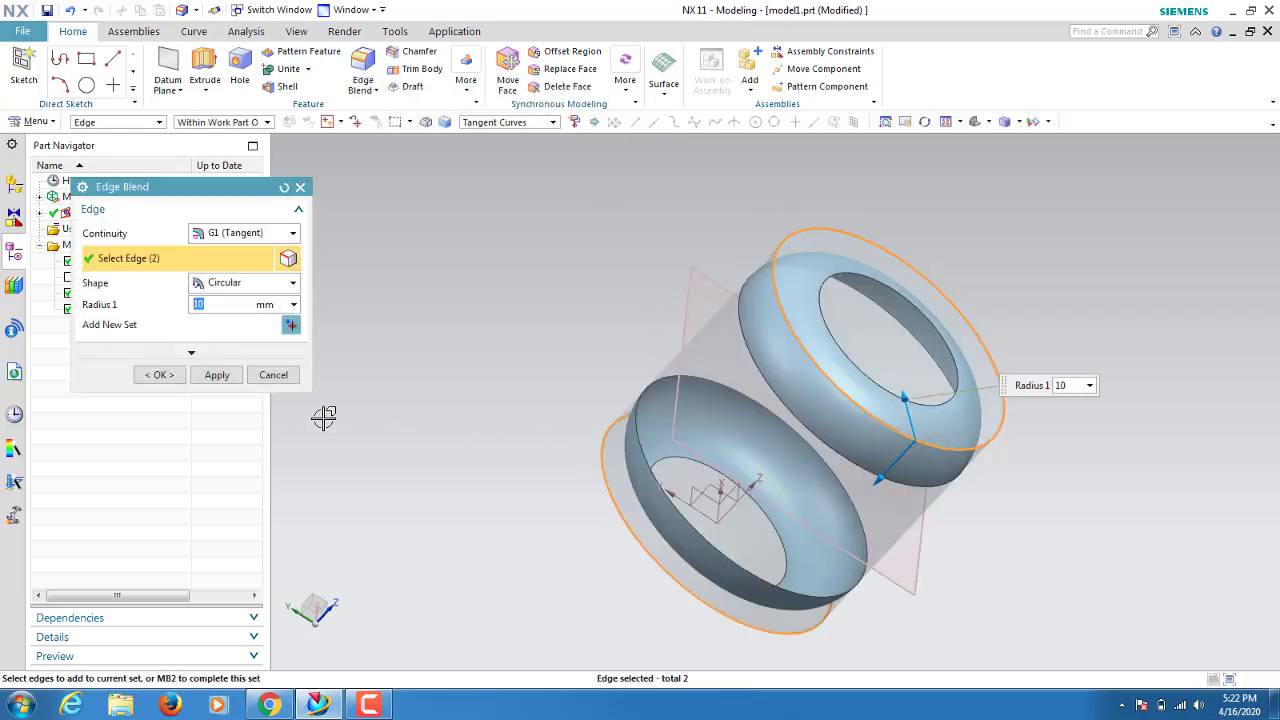
left_click(217, 375)
mouse_move(558, 406)
middle_mouse_down()
mouse_move(491, 400)
mouse_move(517, 391)
middle_mouse_up()
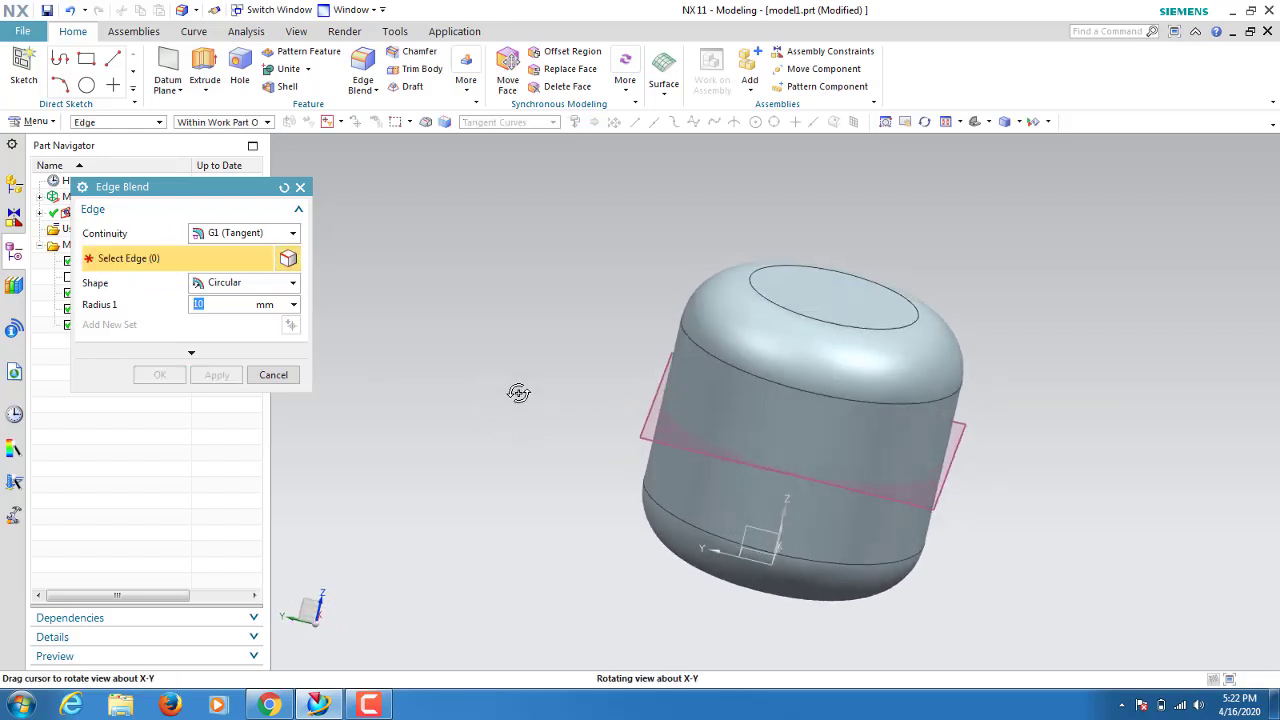
left_click(284, 377)
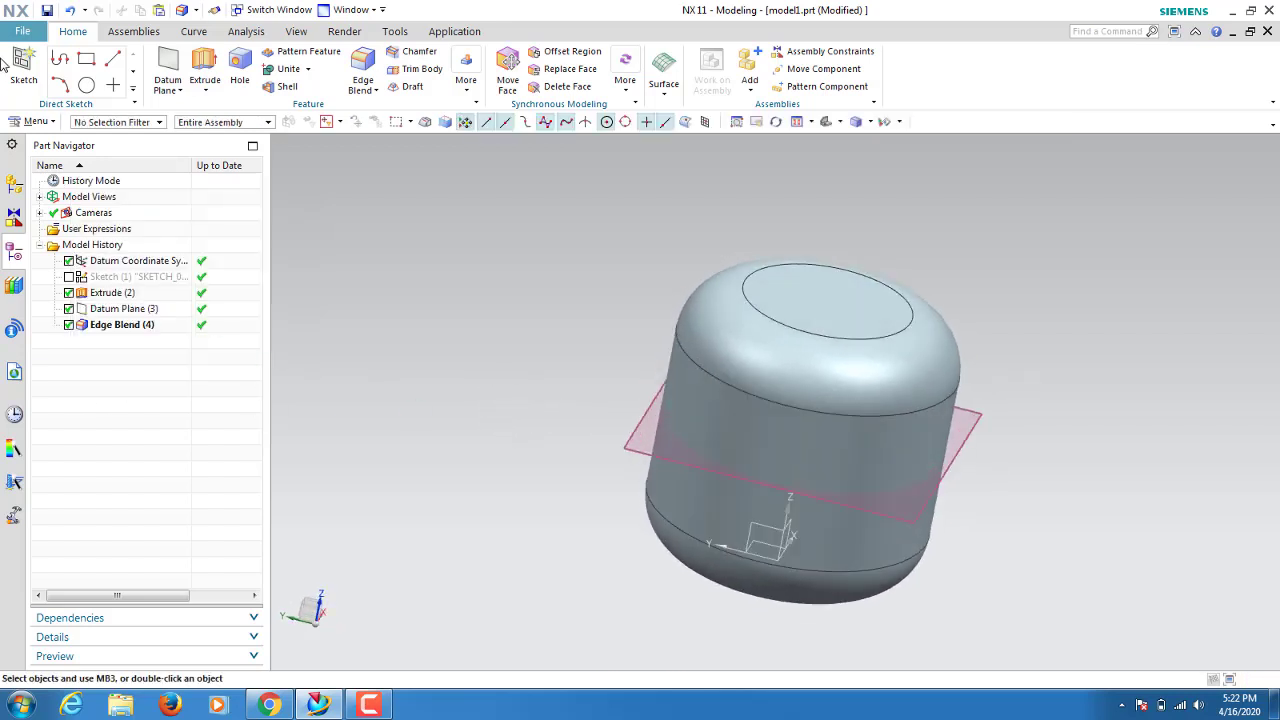
- Start a Face-type Draft Body using the datum plane as parting object
left_click(34, 121)
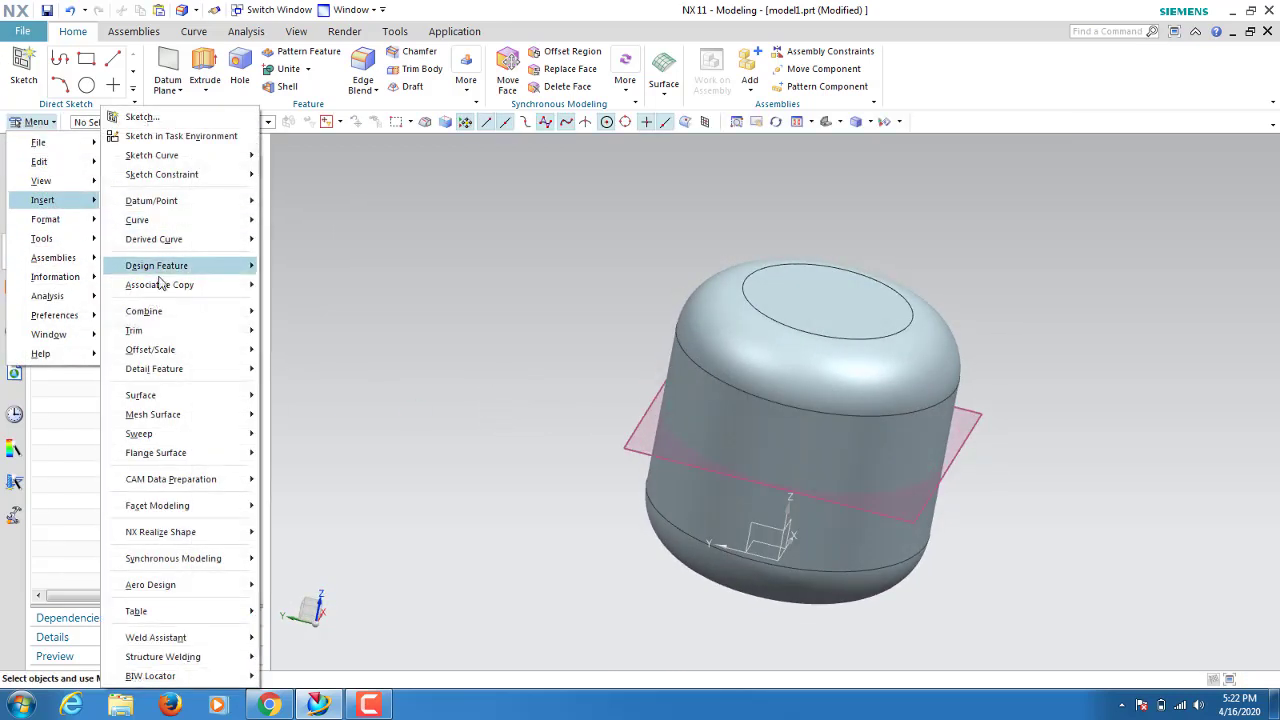
mouse_move(155, 369)
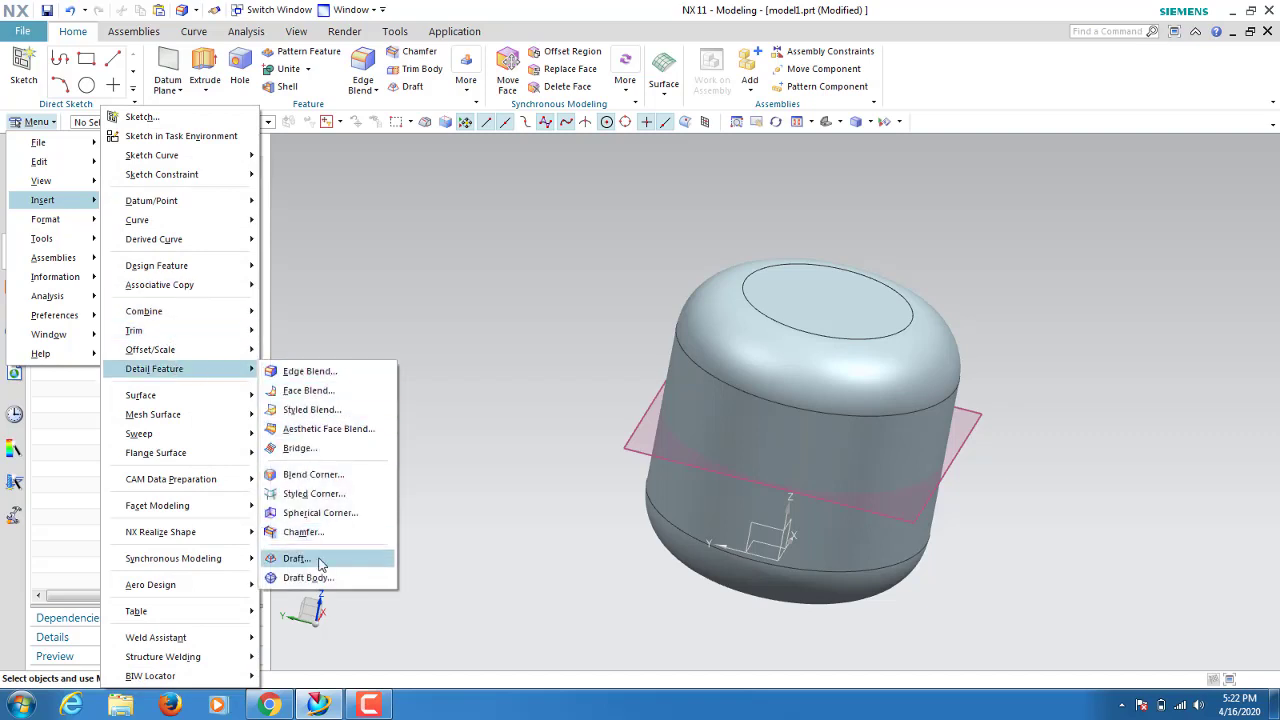
left_click(320, 584)
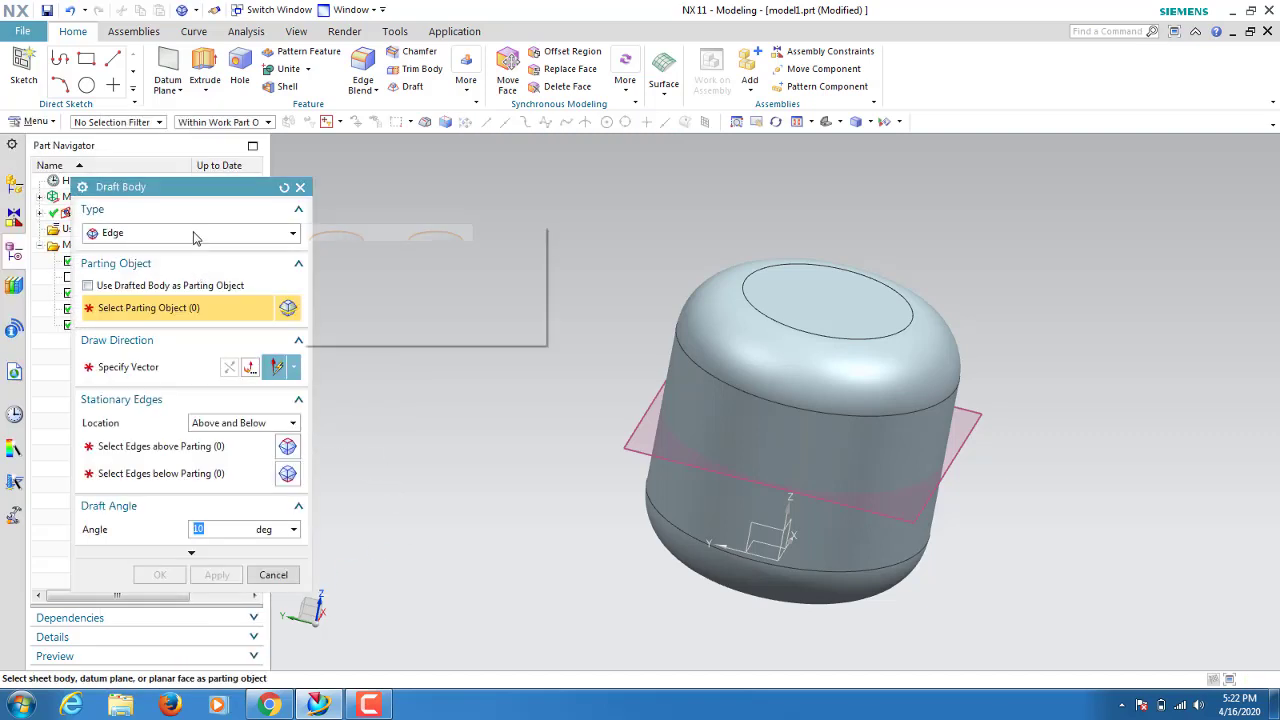
left_click(191, 237)
left_click(126, 274)
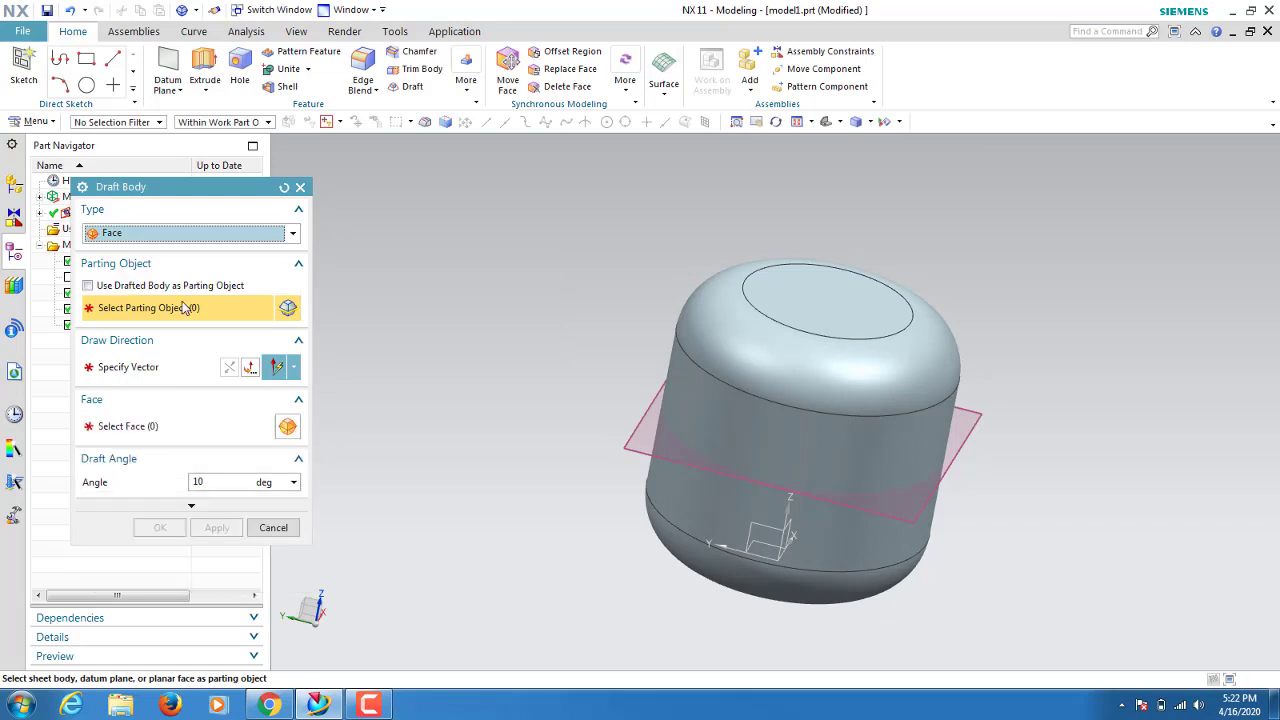
left_click(634, 447)
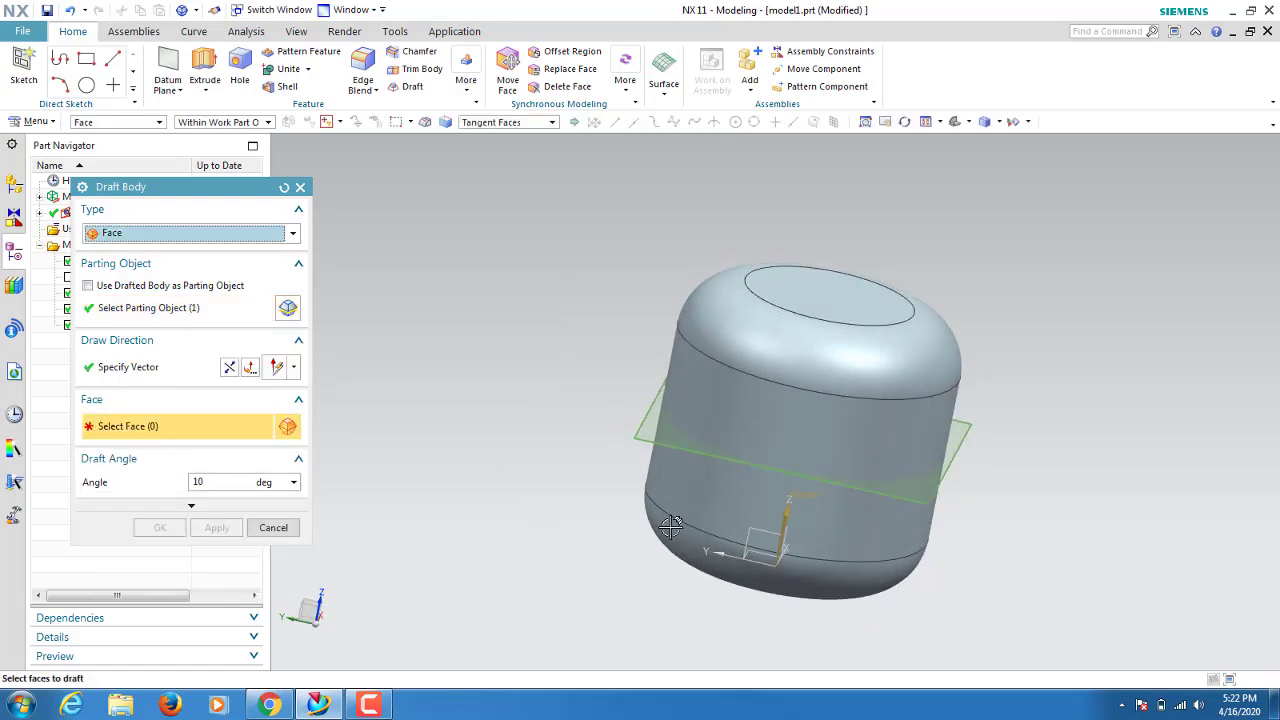
middle_click_drag(657, 503, 650, 519)
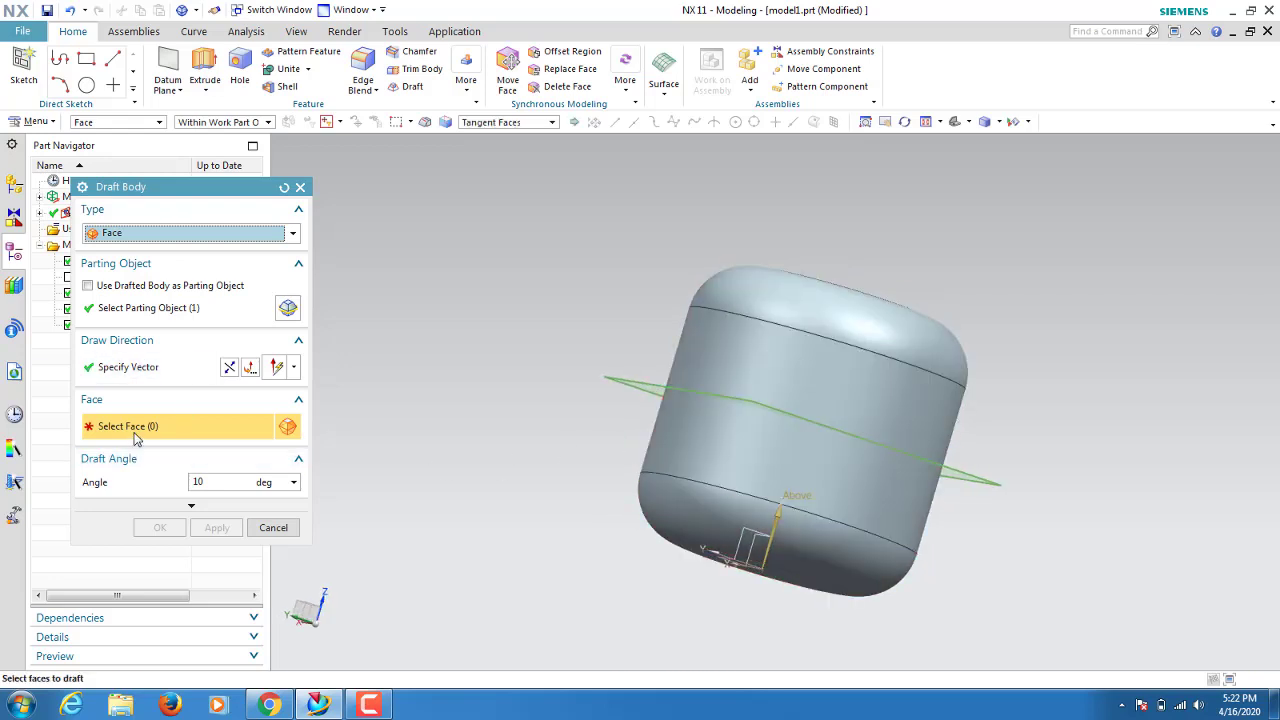
- Select the cylinder's faces, set the draft angle to 25°, check the preview and confirm
left_click(838, 372)
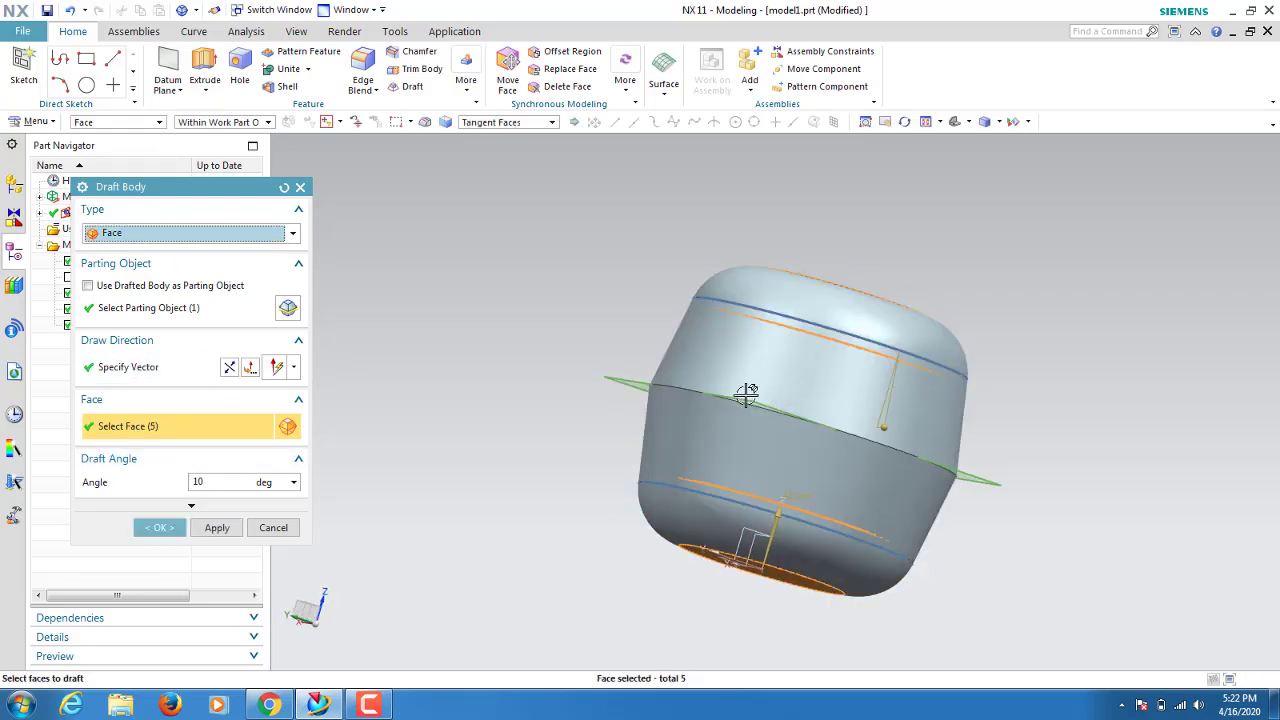
mouse_move(745, 394)
middle_mouse_down()
mouse_move(680, 428)
mouse_move(734, 401)
middle_mouse_up()
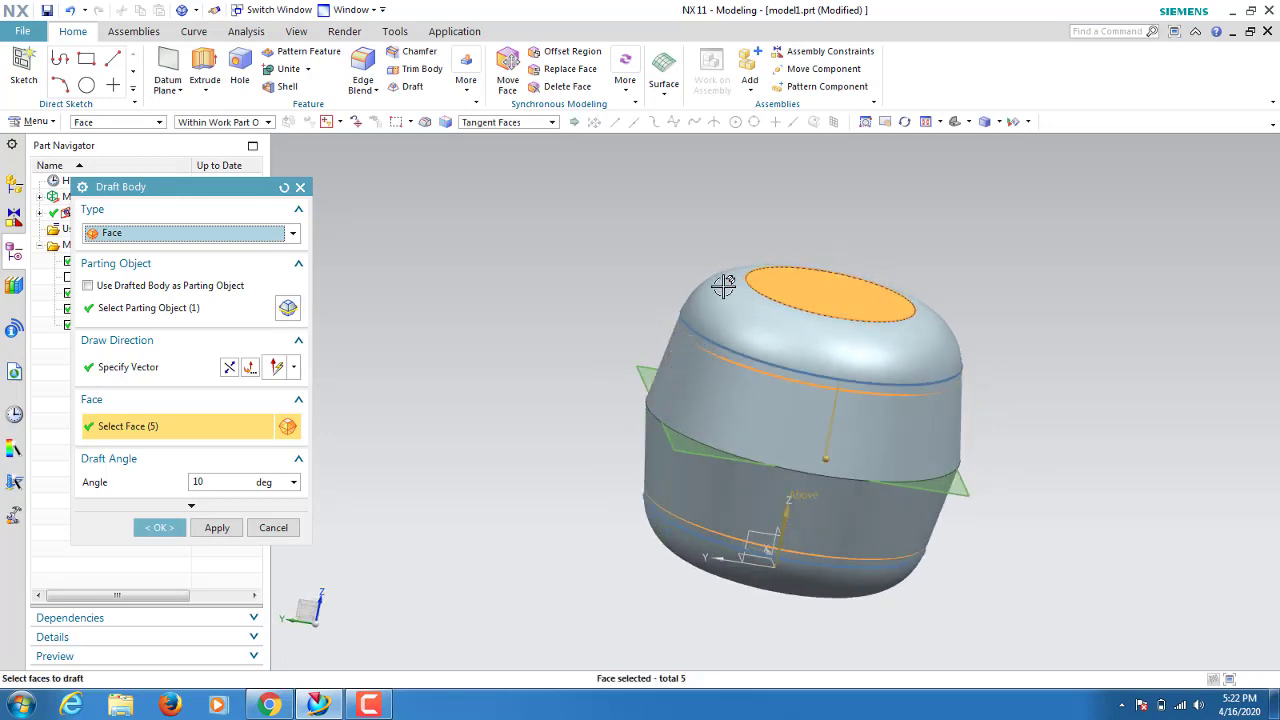
mouse_move(740, 301)
middle_mouse_down()
mouse_move(808, 332)
mouse_move(242, 520)
middle_mouse_up()
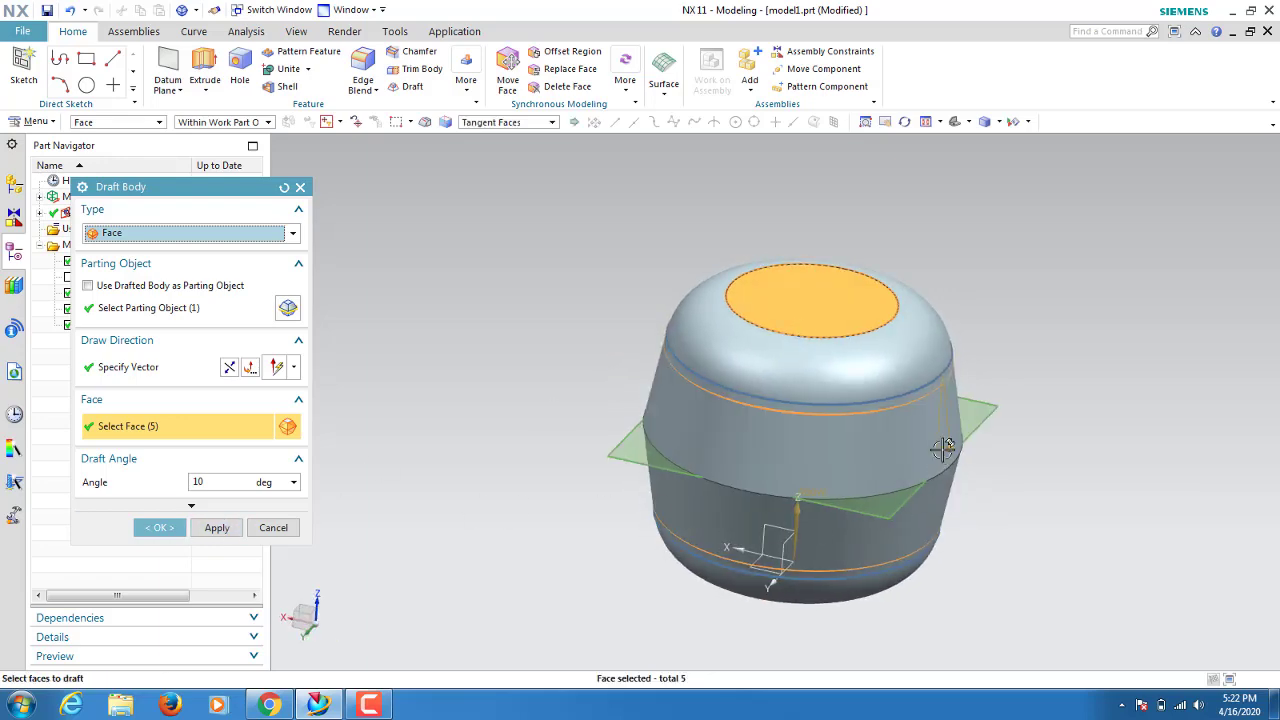
mouse_move(950, 447)
left_mouse_down()
mouse_move(925, 448)
mouse_move(981, 455)
mouse_move(971, 450)
left_mouse_up()
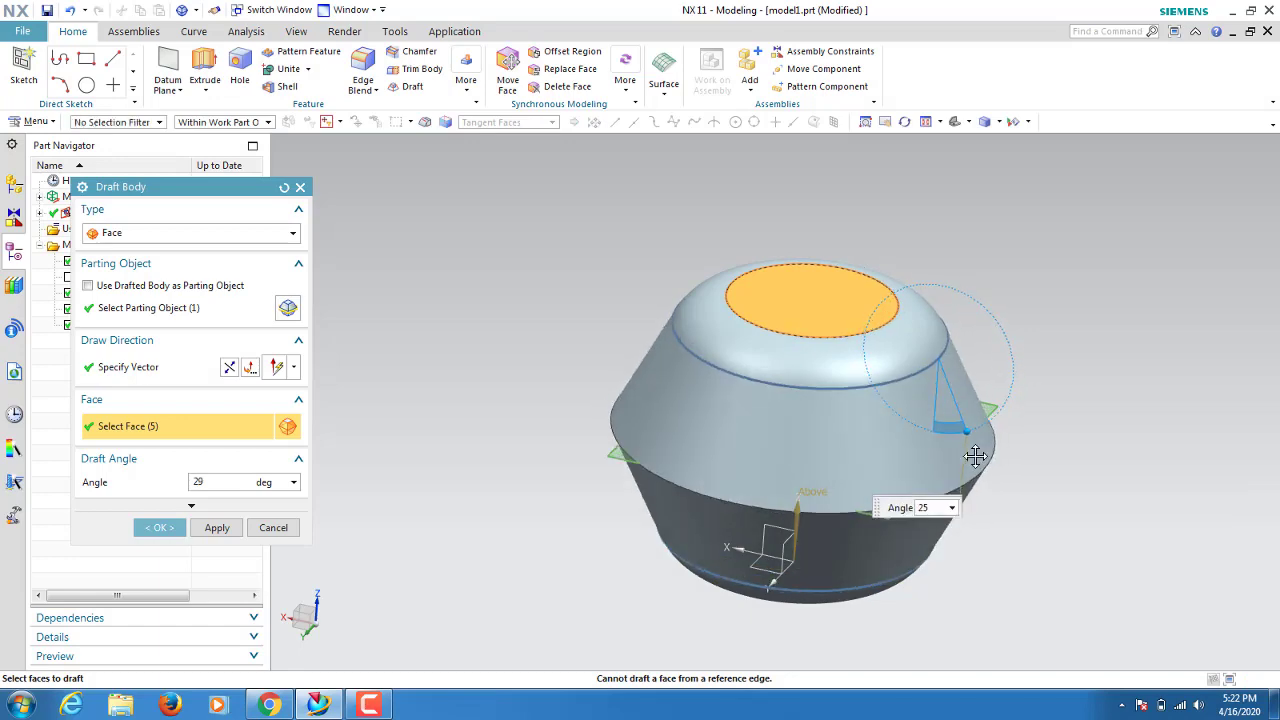
middle_click_drag(571, 386, 631, 451)
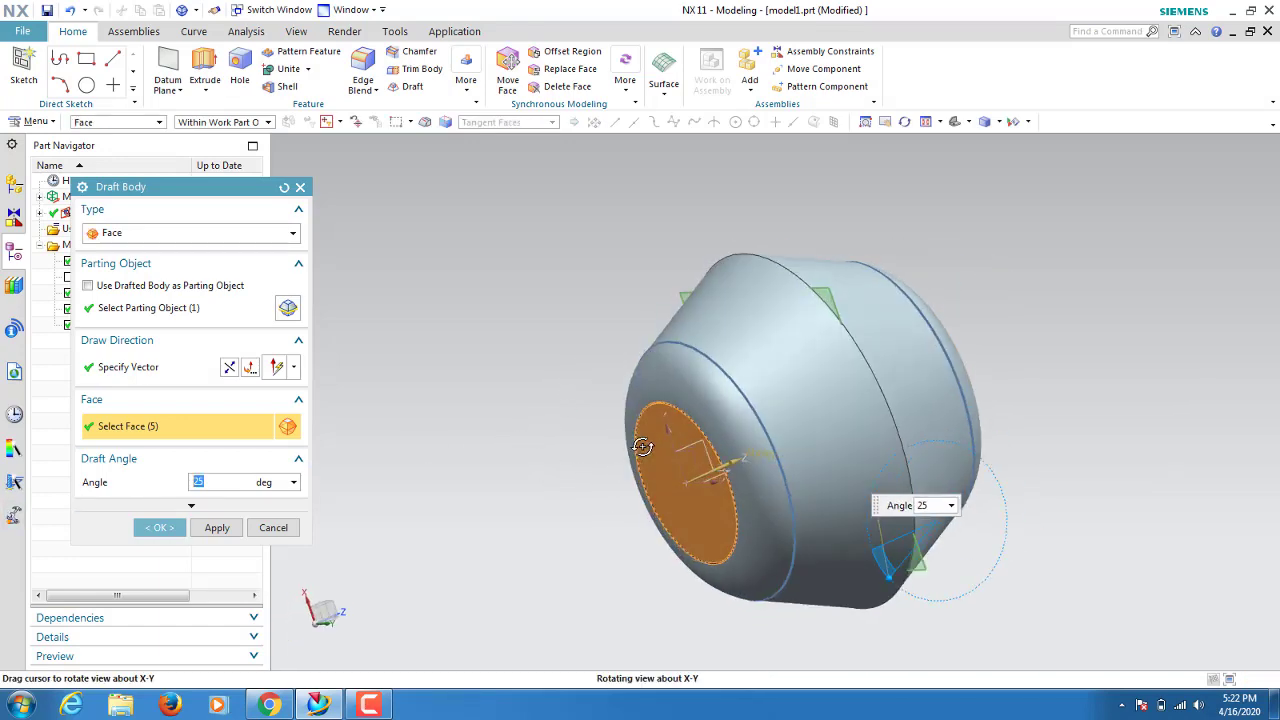
middle_click_drag(631, 451, 749, 278)
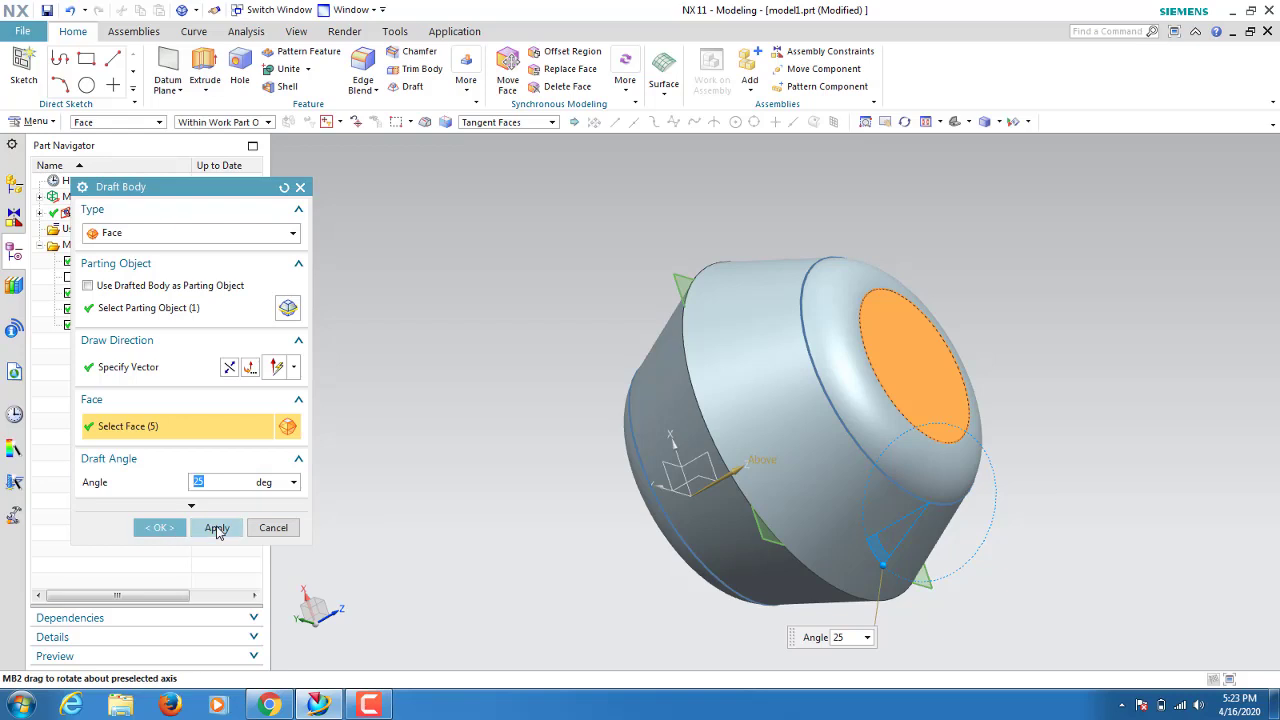
left_click(369, 705)
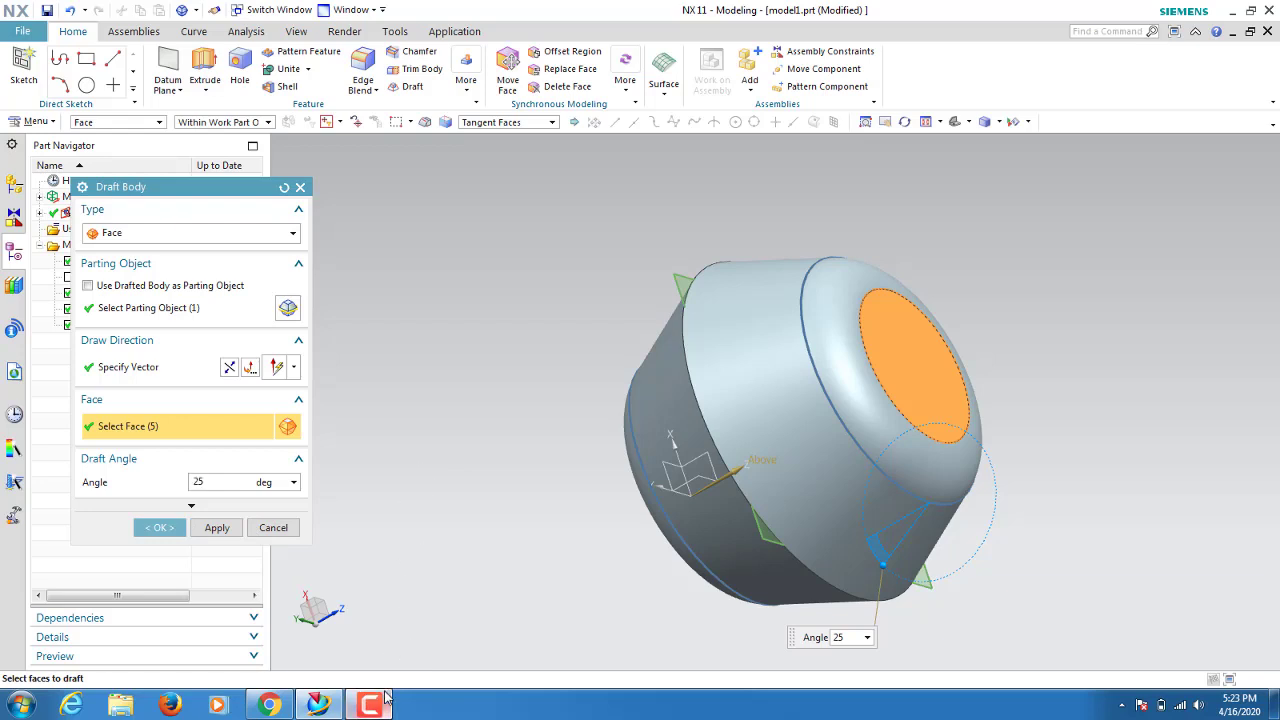
left_click(403, 678)
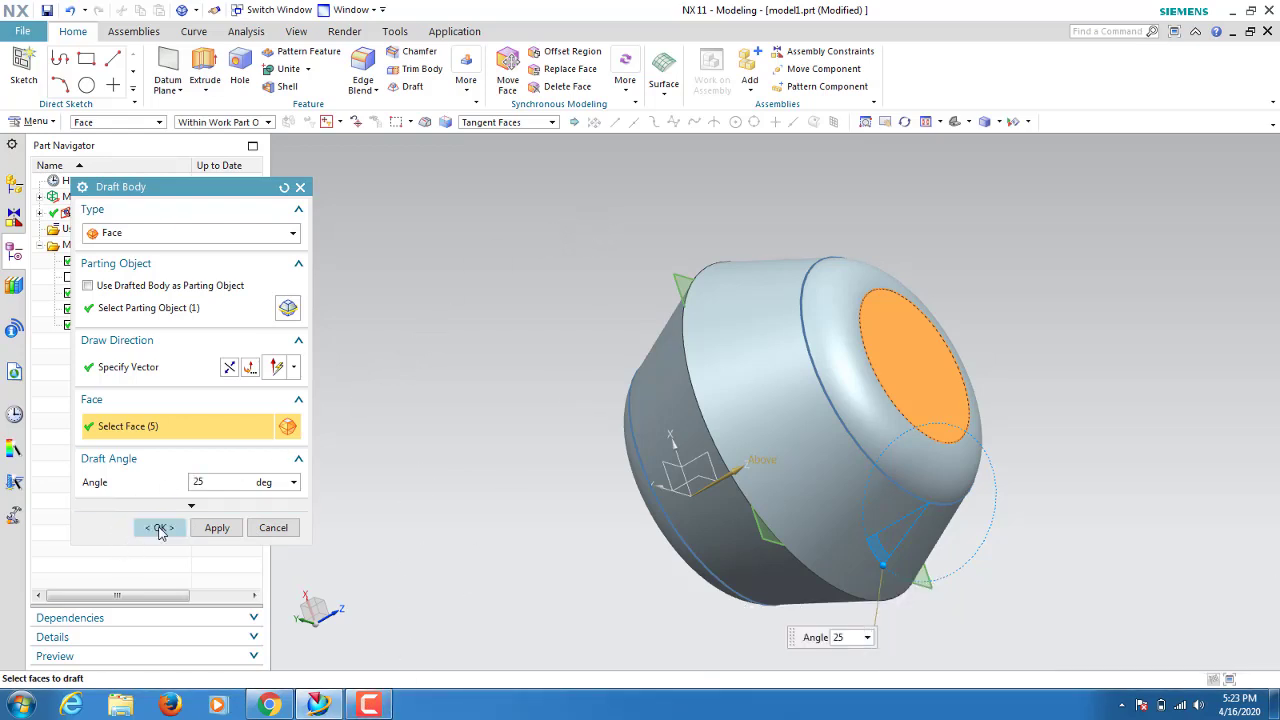
left_click(160, 528)
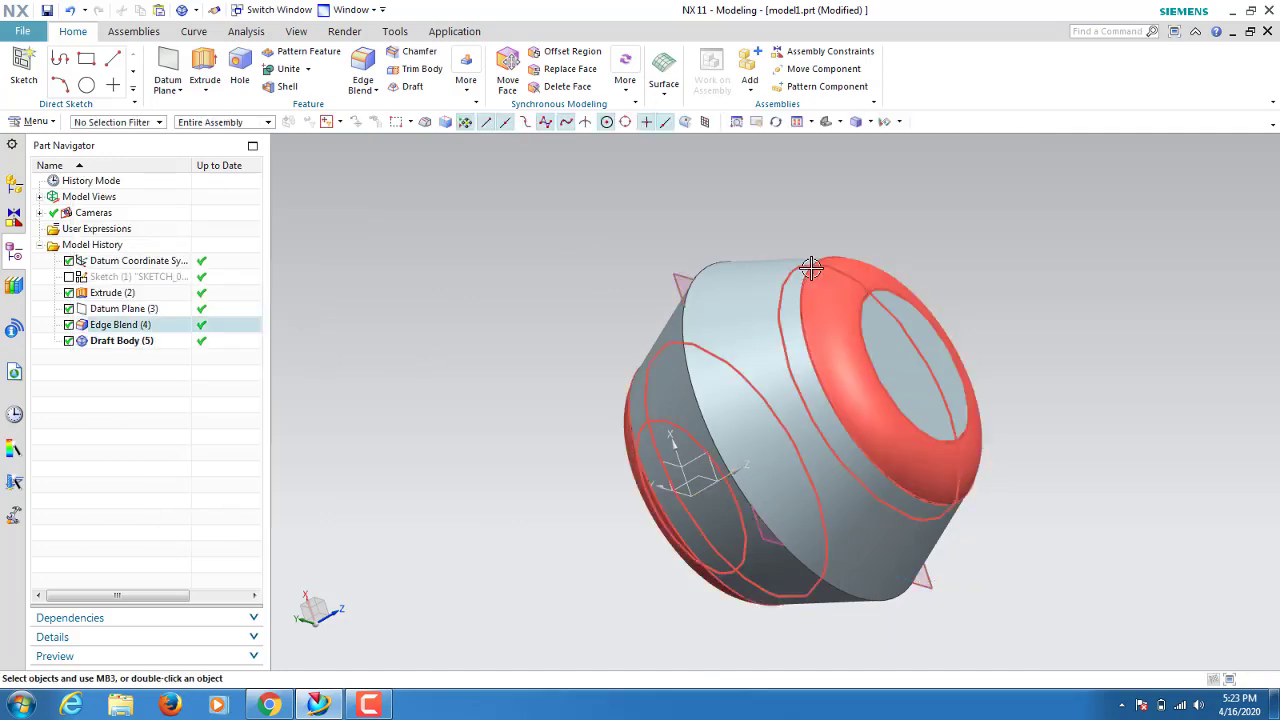